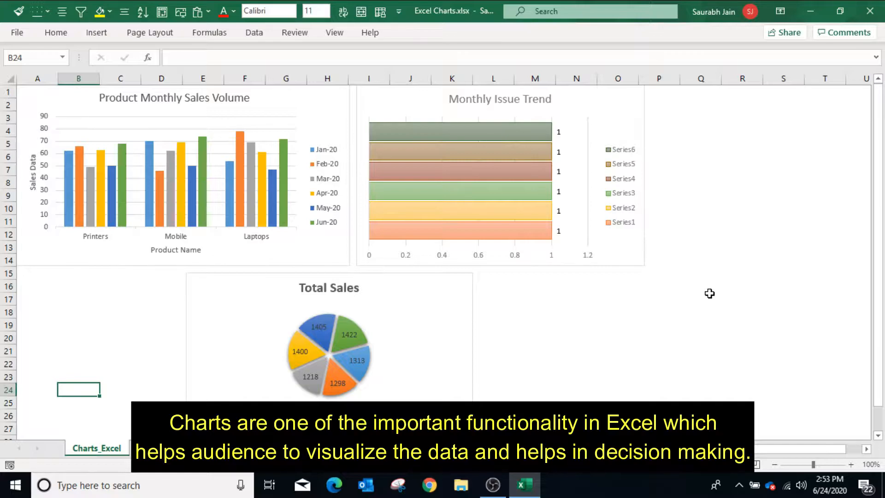
Insert a 2-D clustered column chart from the monthly sales table in A1:D7 of the Sales Data sheet
{"action": "left_click", "coordinate": [157, 448]}
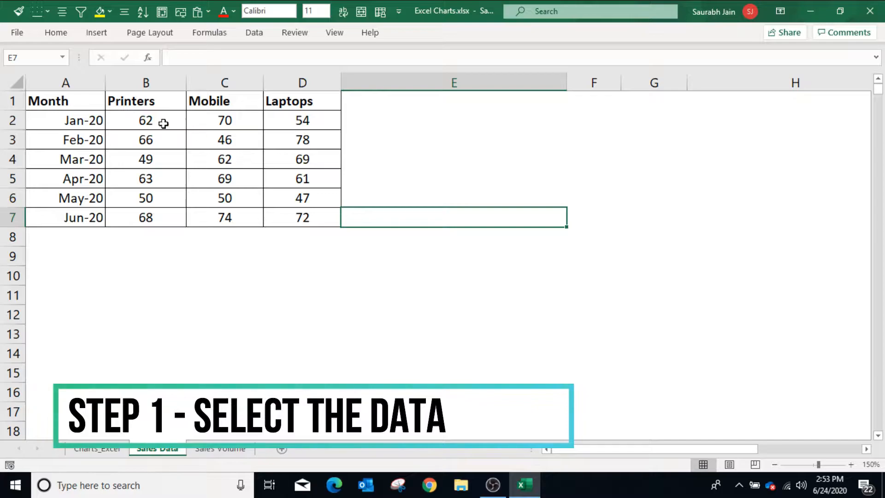
{"action": "left_click_drag", "start_coordinate": [65, 99], "coordinate": [308, 217]}
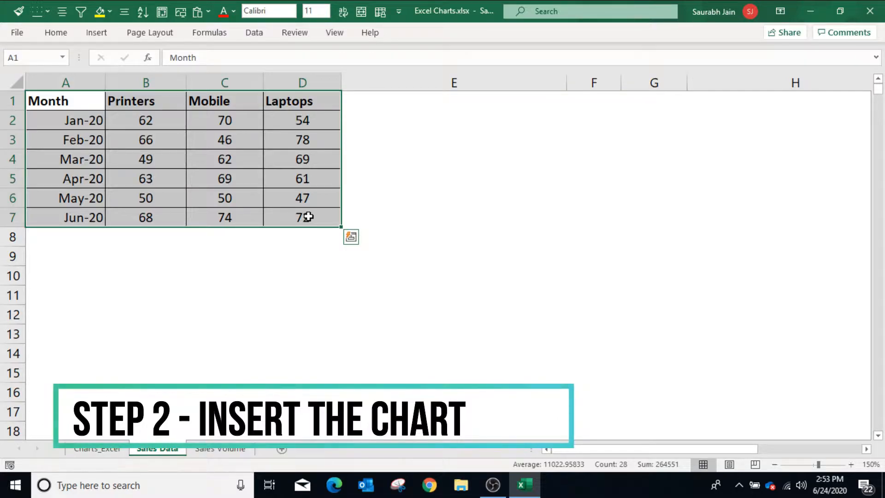
{"action": "left_click", "coordinate": [101, 38]}
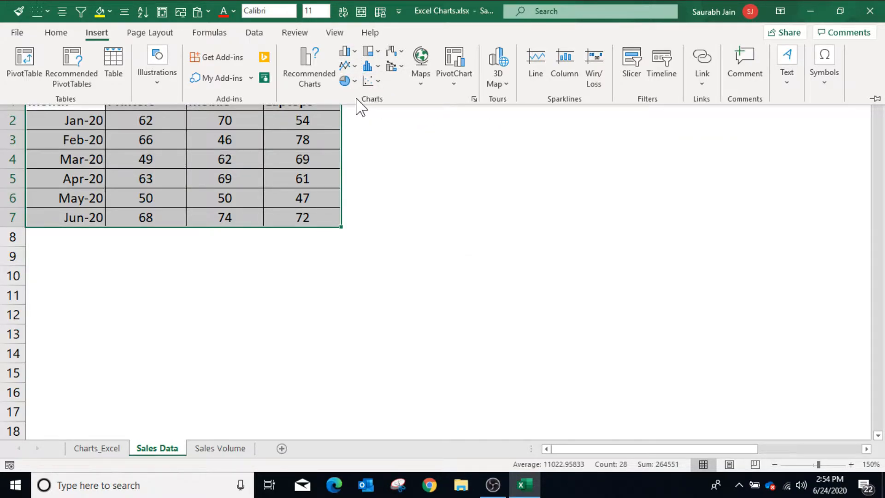
{"action": "left_click", "coordinate": [349, 53]}
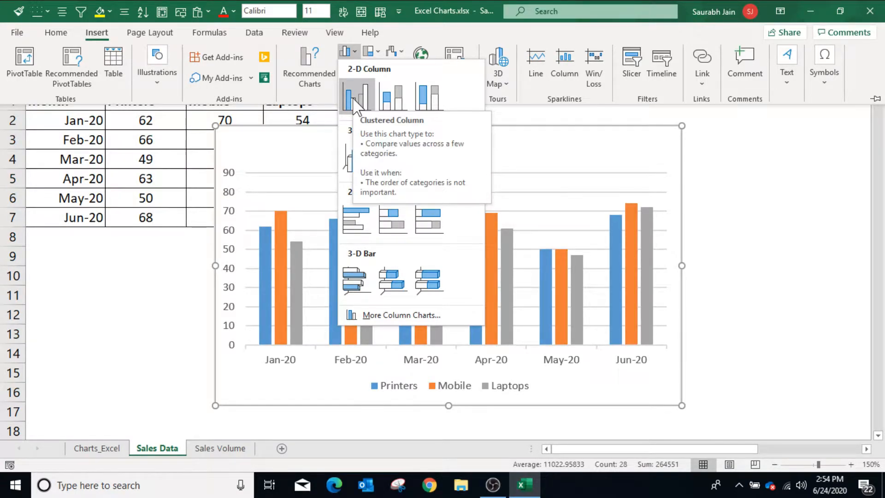
{"action": "left_click", "coordinate": [356, 105]}
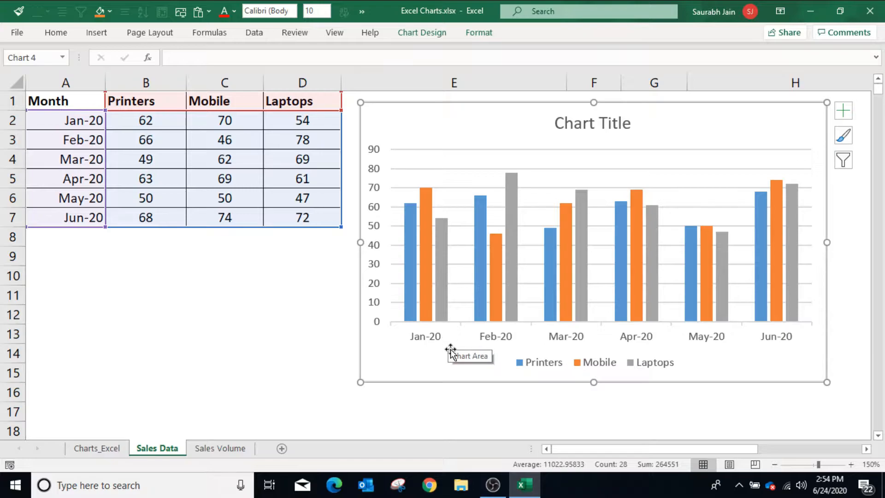
Switch the chart's rows and columns so the products form the horizontal axis and the months become the series
{"action": "mouse_move", "coordinate": [425, 203]}
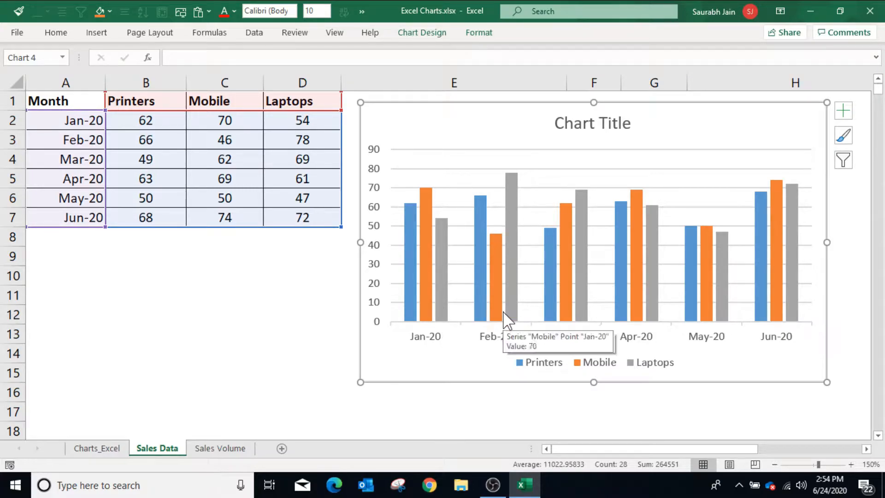
{"action": "mouse_move", "coordinate": [499, 273]}
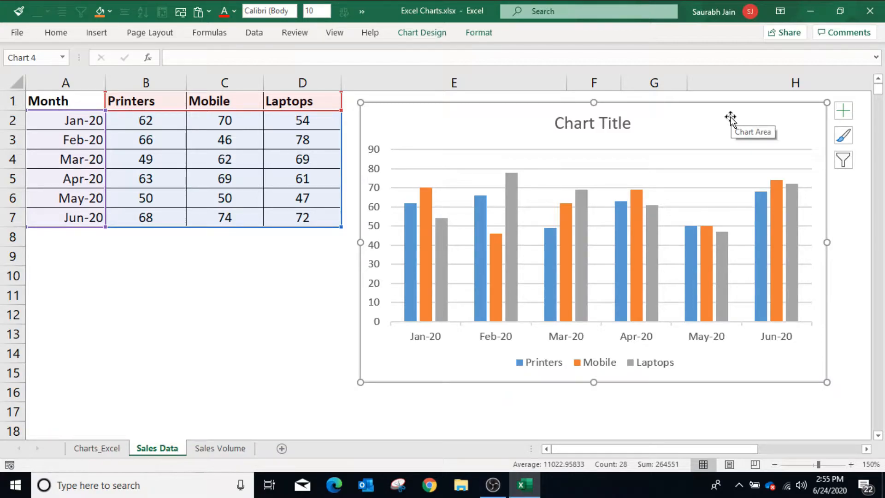
{"action": "left_click", "coordinate": [433, 37]}
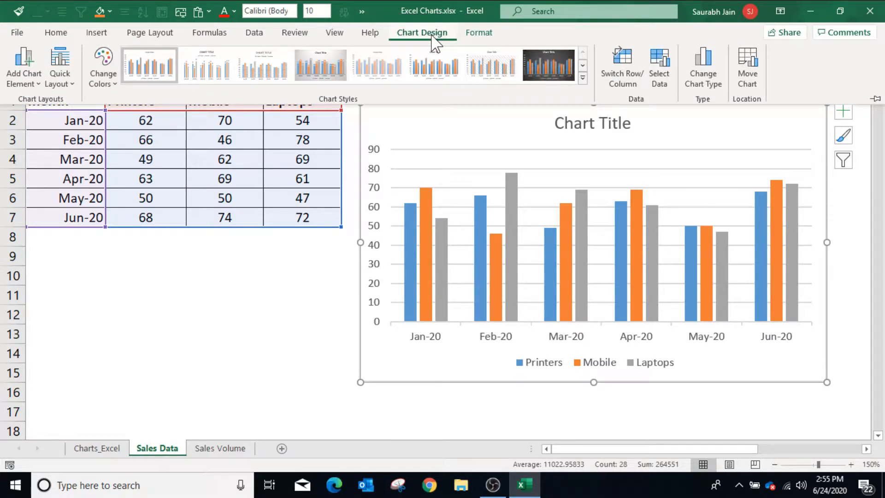
{"action": "left_click", "coordinate": [623, 79]}
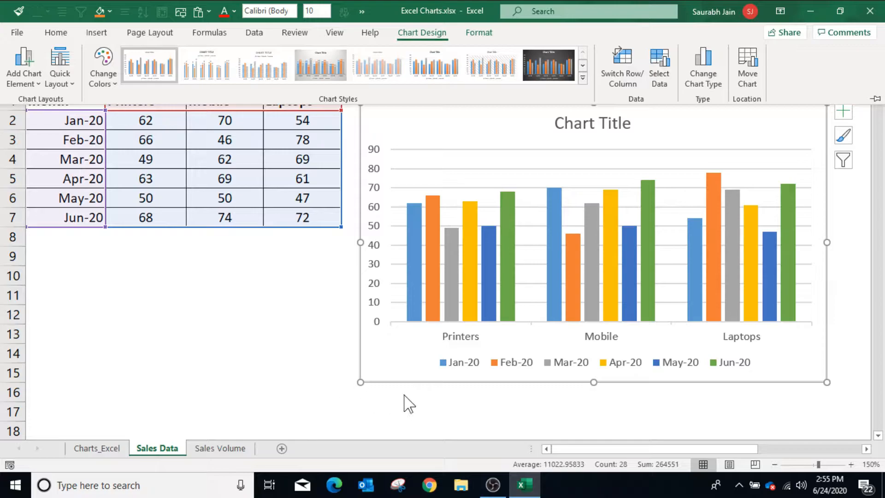
{"action": "key", "text": "ctrl+F1"}
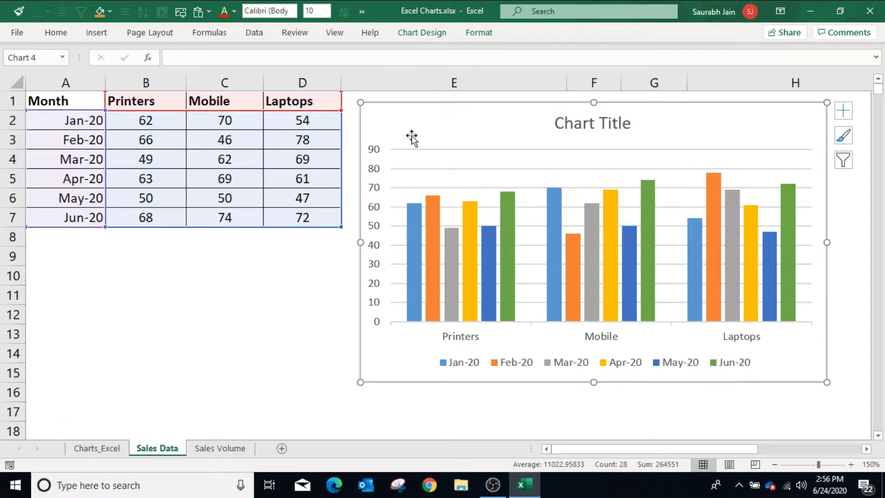
Set the chart's legend position to Right
{"action": "left_click", "coordinate": [420, 37]}
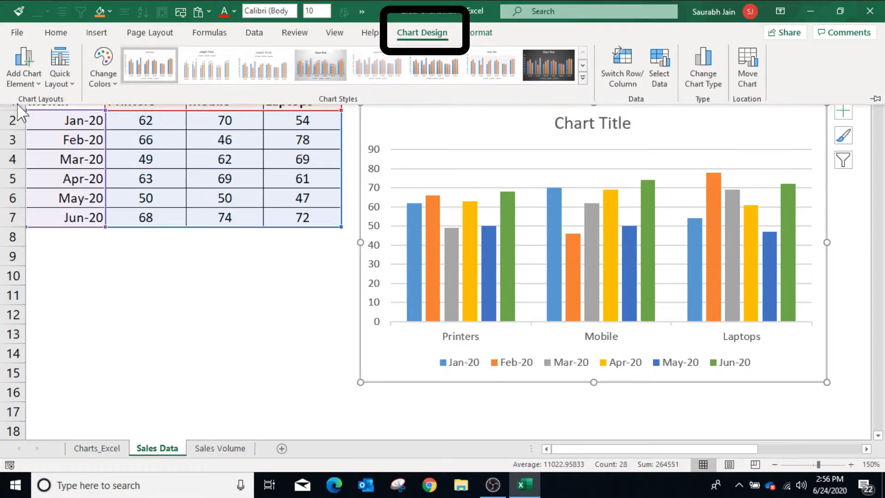
{"action": "left_click", "coordinate": [33, 84]}
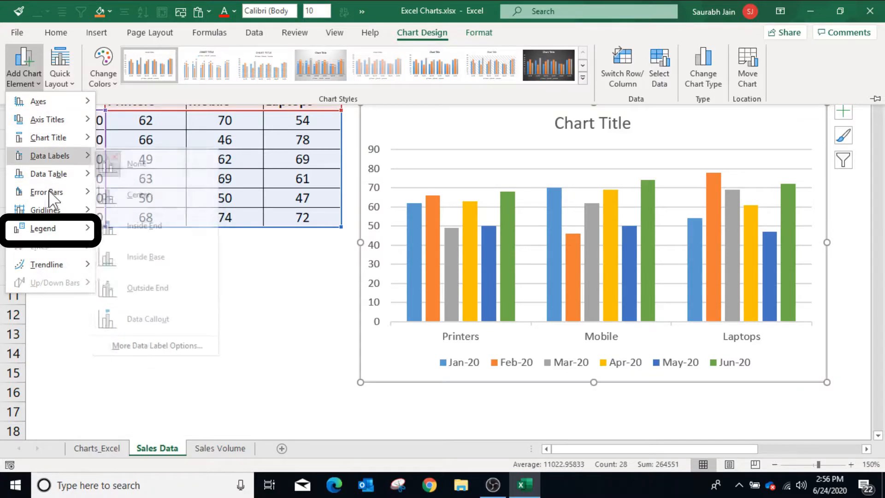
{"action": "mouse_move", "coordinate": [52, 233]}
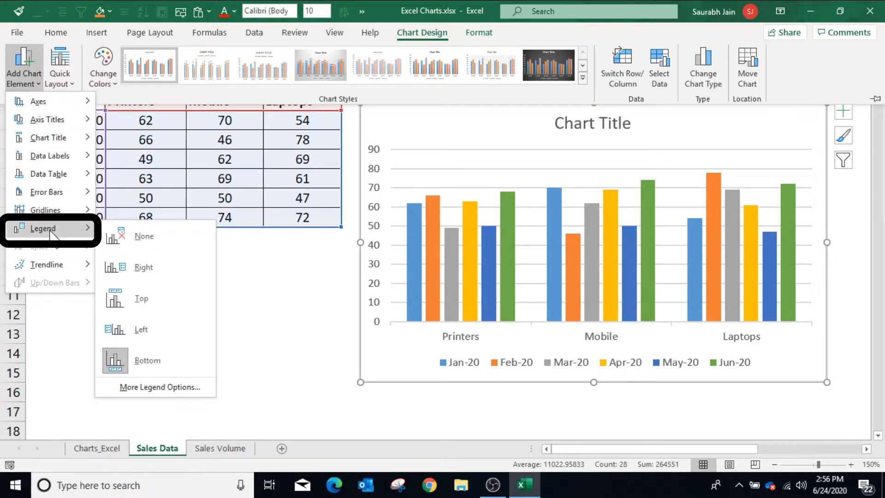
{"action": "left_click", "coordinate": [158, 276]}
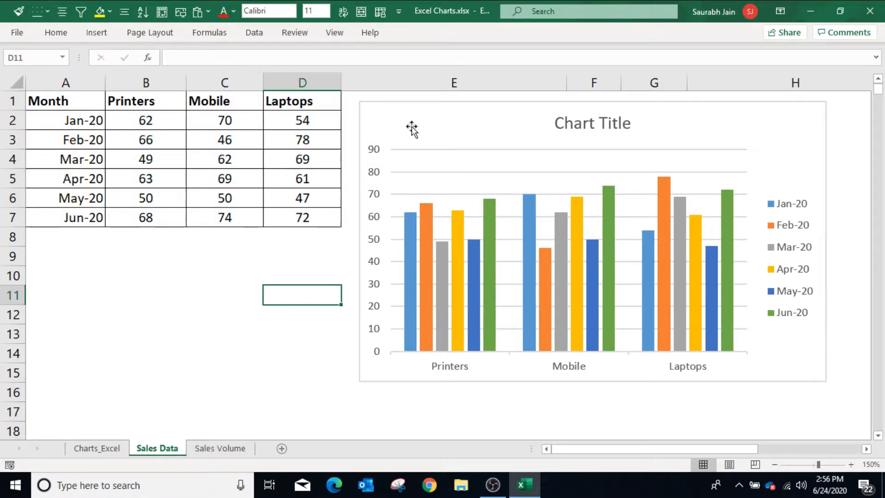
Set the chart's legend position to Left
{"action": "left_click", "coordinate": [409, 139]}
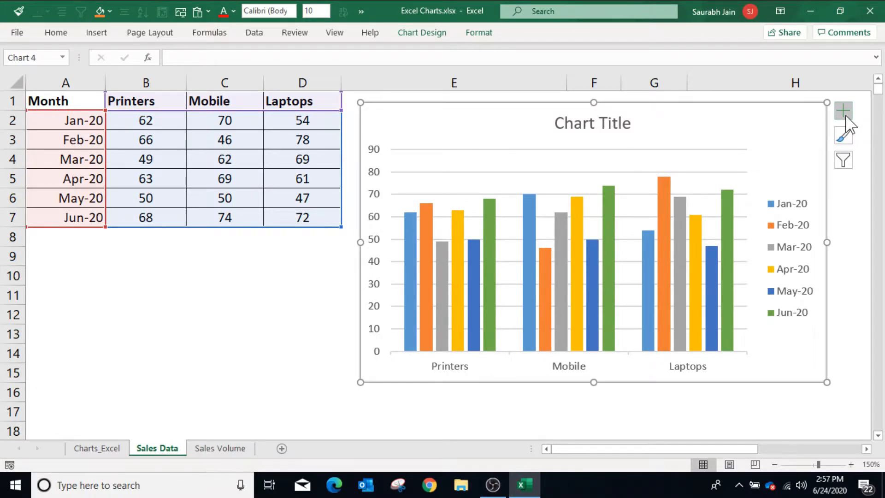
{"action": "left_click", "coordinate": [845, 116]}
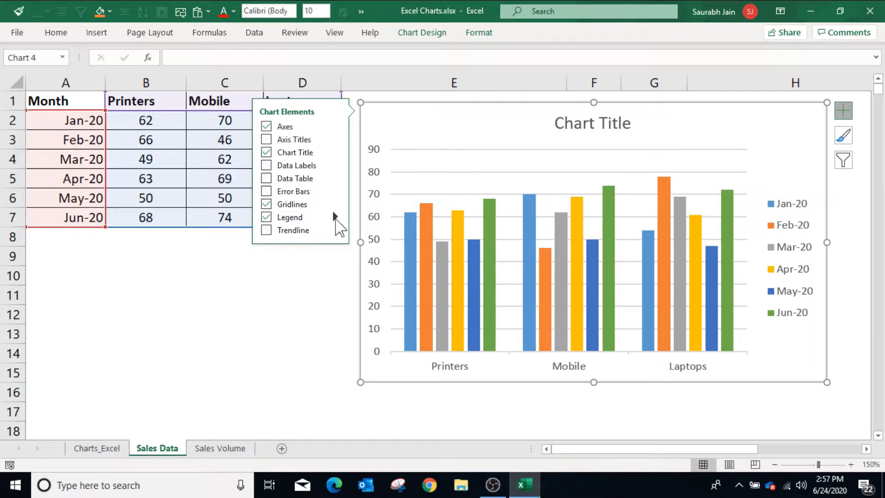
{"action": "left_click", "coordinate": [336, 219]}
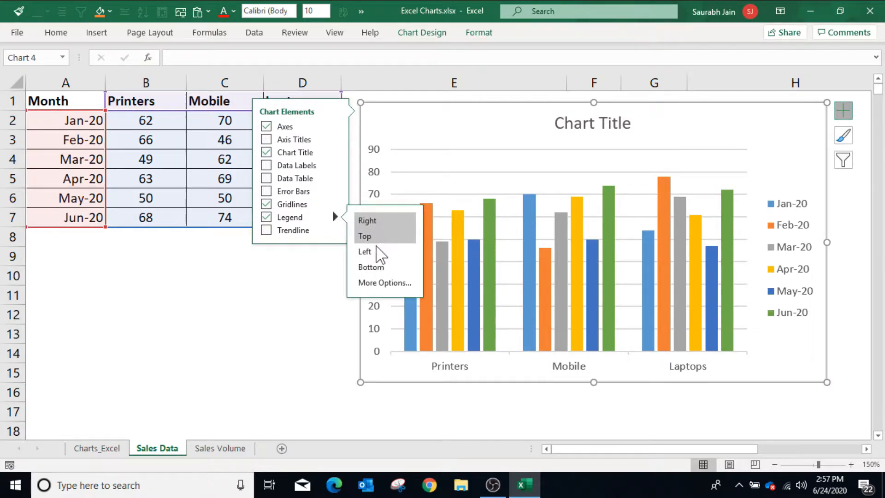
{"action": "left_click", "coordinate": [366, 251]}
{"action": "key", "text": "Escape"}
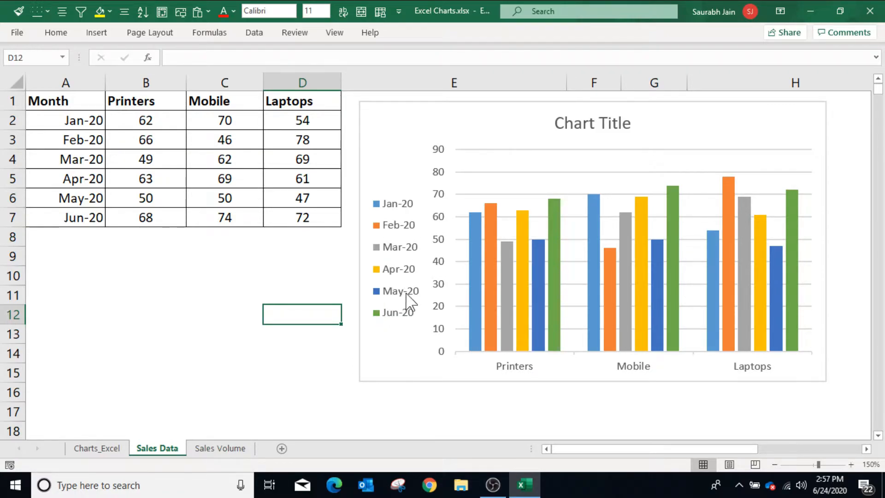
{"action": "key", "text": "Down"}
{"action": "key", "text": "Down"}
{"action": "key", "text": "Down"}
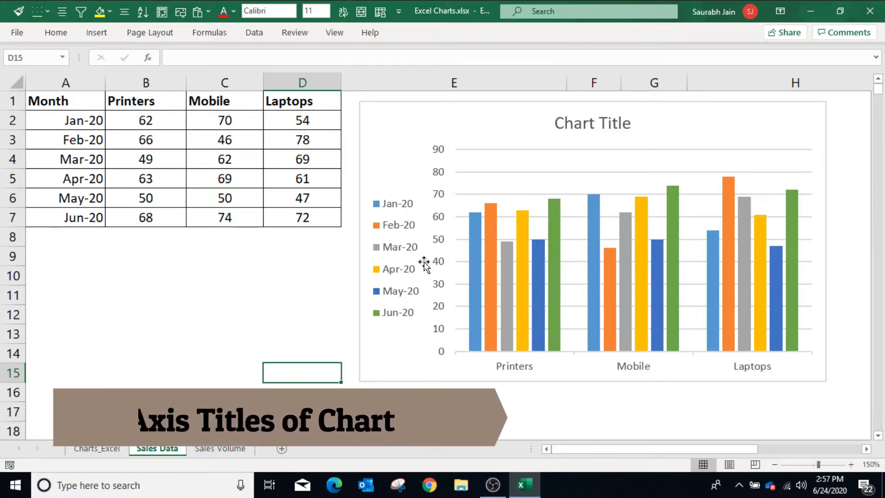
Add axis titles to both axes of the column chart
{"action": "left_click", "coordinate": [502, 132]}
{"action": "left_click", "coordinate": [842, 111]}
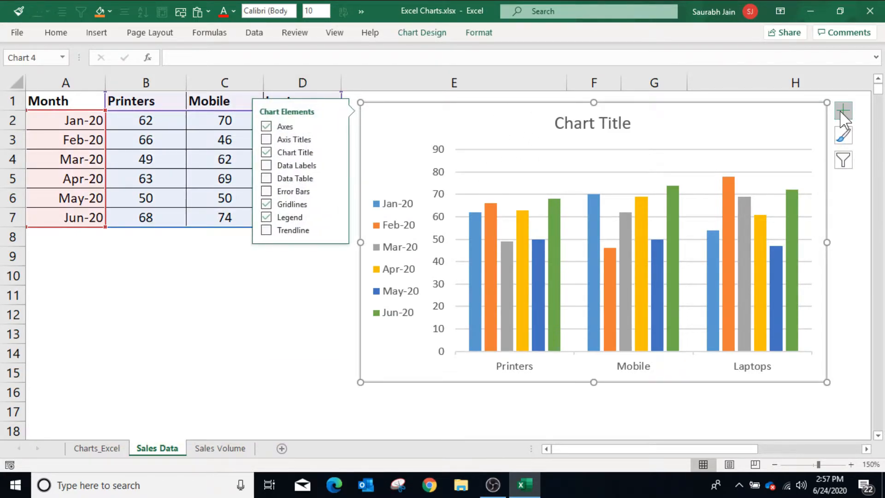
{"action": "left_click", "coordinate": [267, 139]}
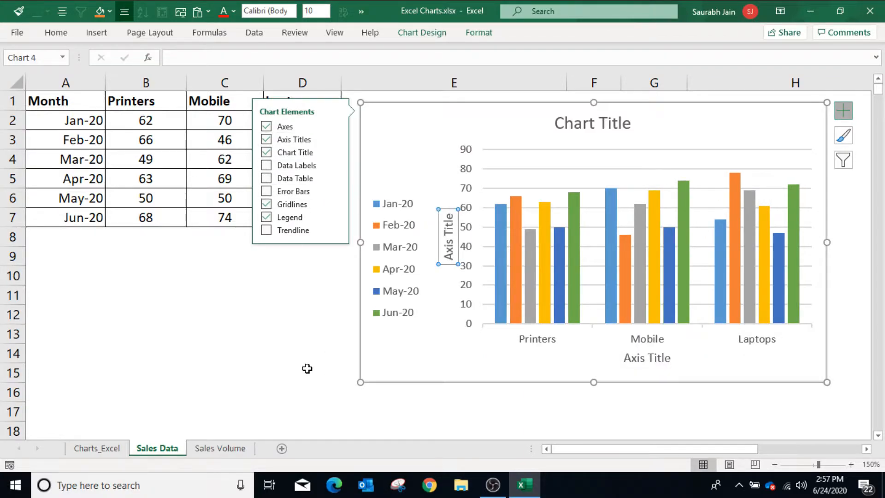
{"action": "left_click", "coordinate": [442, 361]}
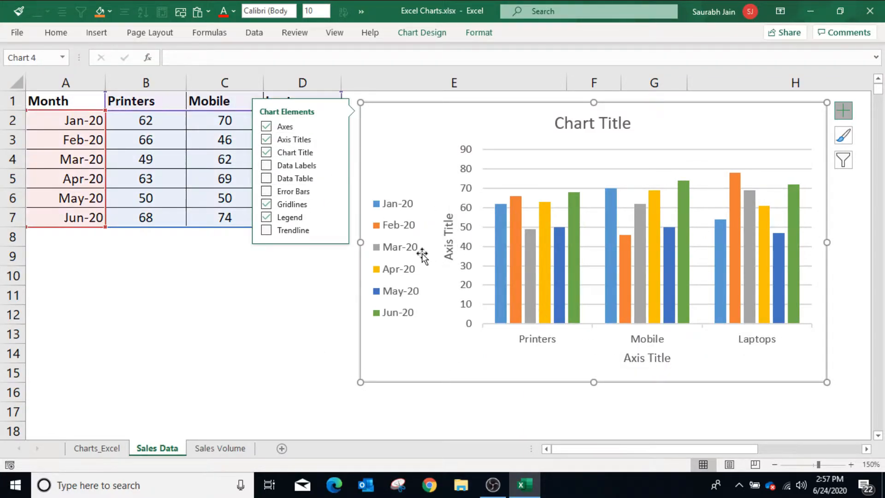
Rename the horizontal axis title as "Product"
{"action": "left_click", "coordinate": [652, 358]}
{"action": "double_click", "coordinate": [645, 361]}
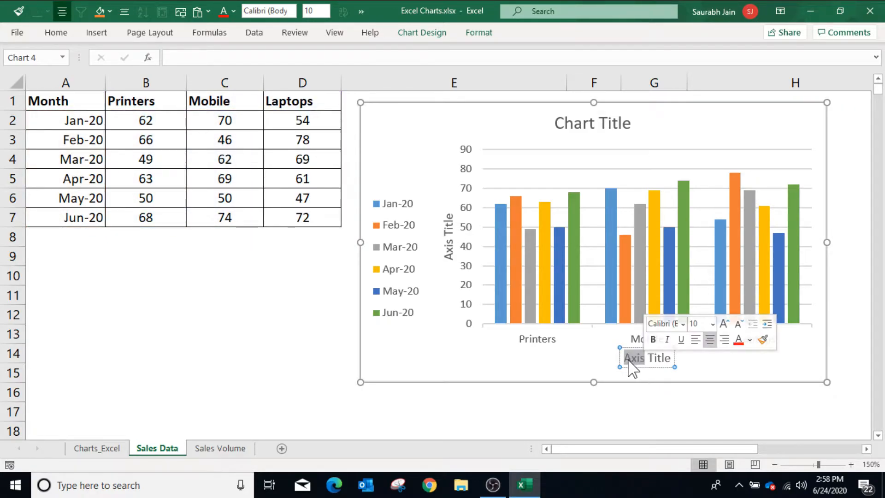
{"action": "left_click_drag", "start_coordinate": [624, 360], "coordinate": [684, 357]}
{"action": "type", "text": "Product"}
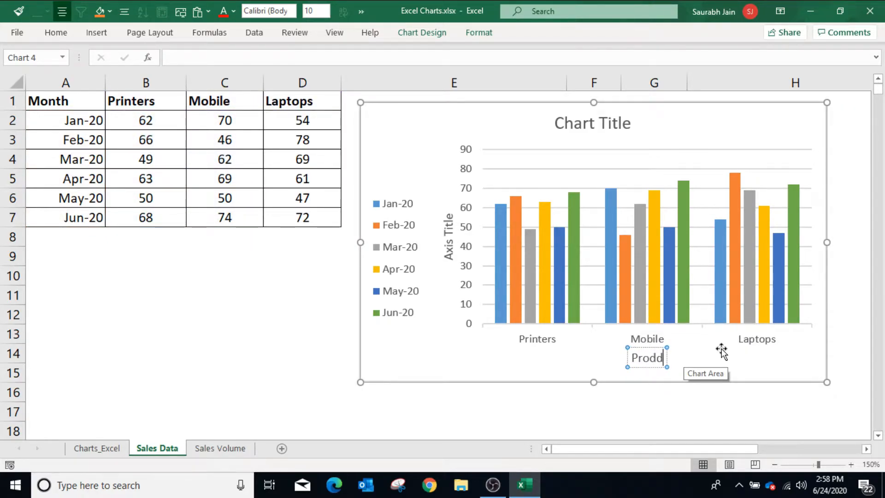
Rename the vertical axis title as "Sales Volume" and close the axis title formatting options
{"action": "left_click", "coordinate": [447, 216]}
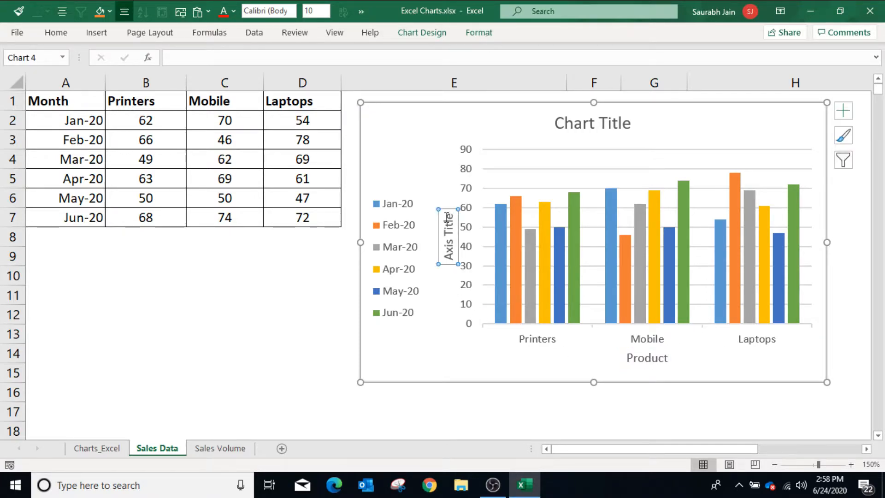
{"action": "type", "text": "Sales Volume"}
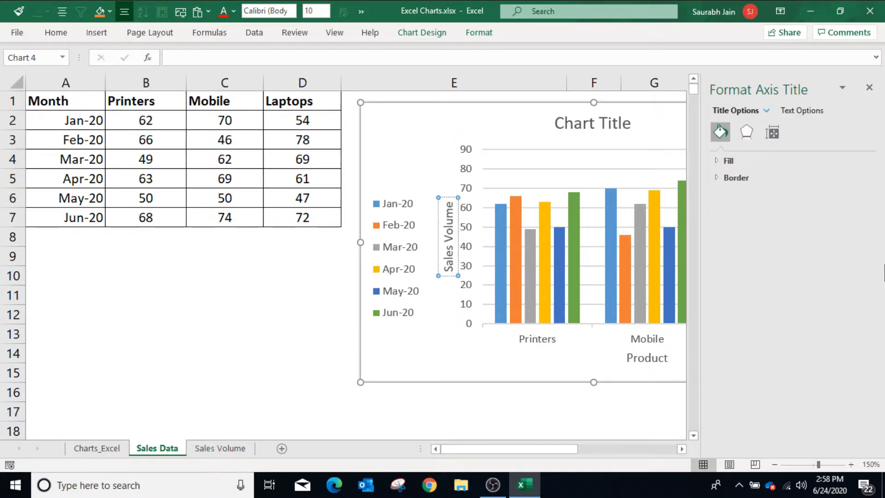
{"action": "left_click", "coordinate": [421, 375]}
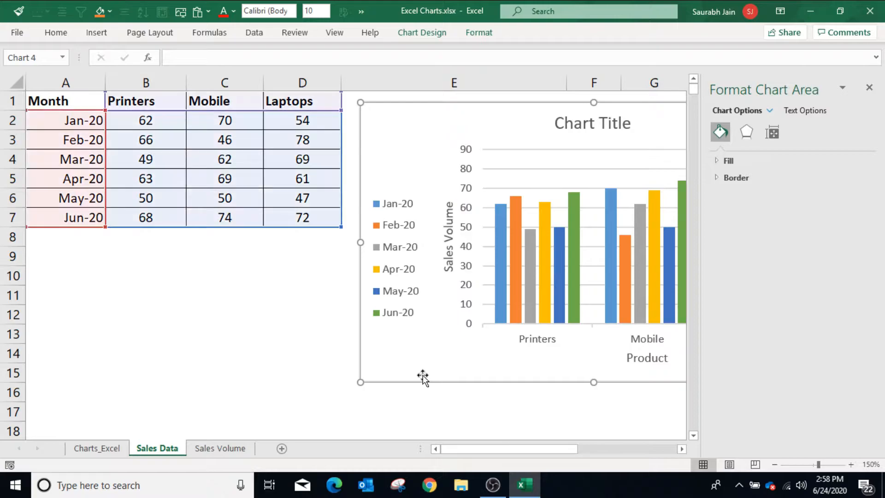
{"action": "left_click_drag", "start_coordinate": [862, 88], "coordinate": [878, 94]}
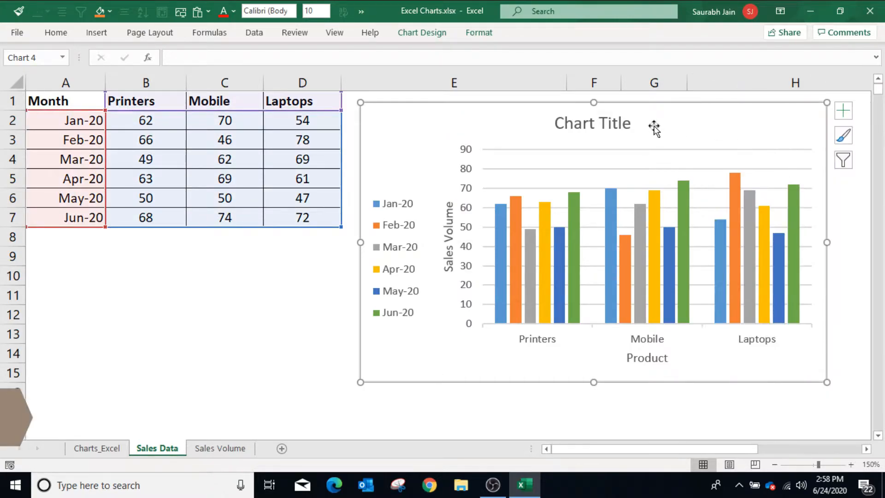
Replace the chart title's placeholder text with "Monthly Sales Volume"
{"action": "left_click", "coordinate": [596, 124]}
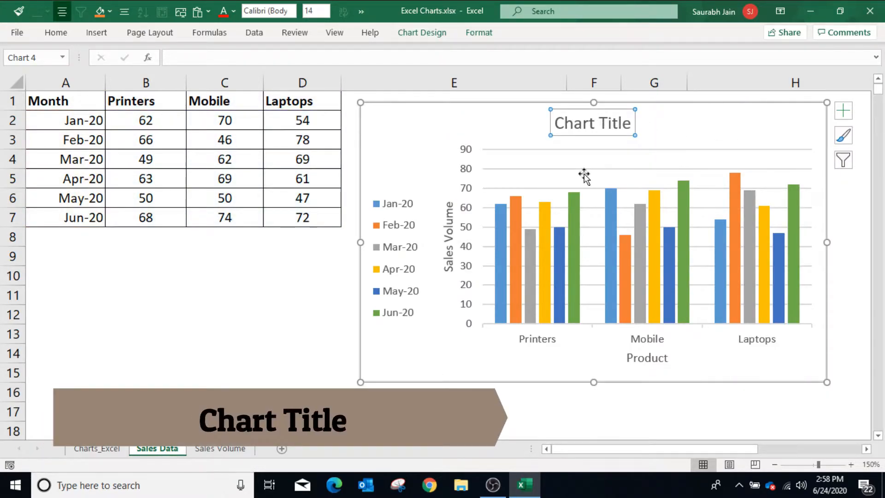
{"action": "triple_click", "coordinate": [604, 124]}
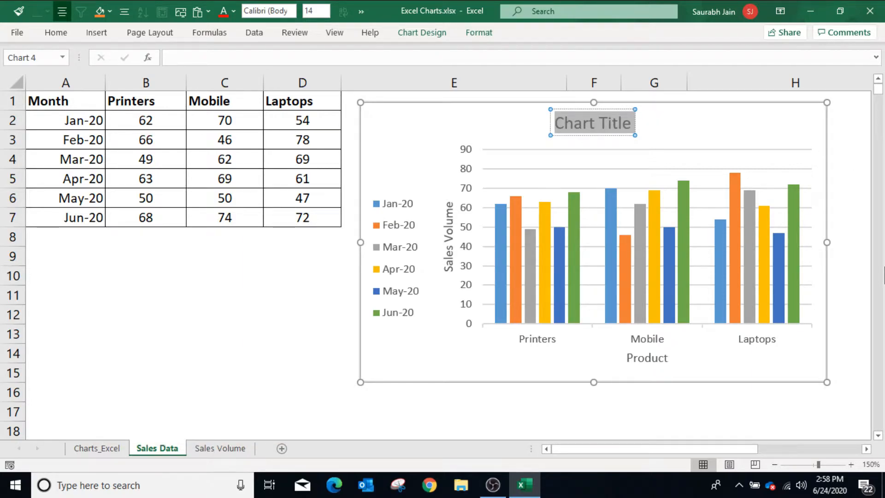
{"action": "key", "text": "BackSpace"}
{"action": "type", "text": "Mont"}
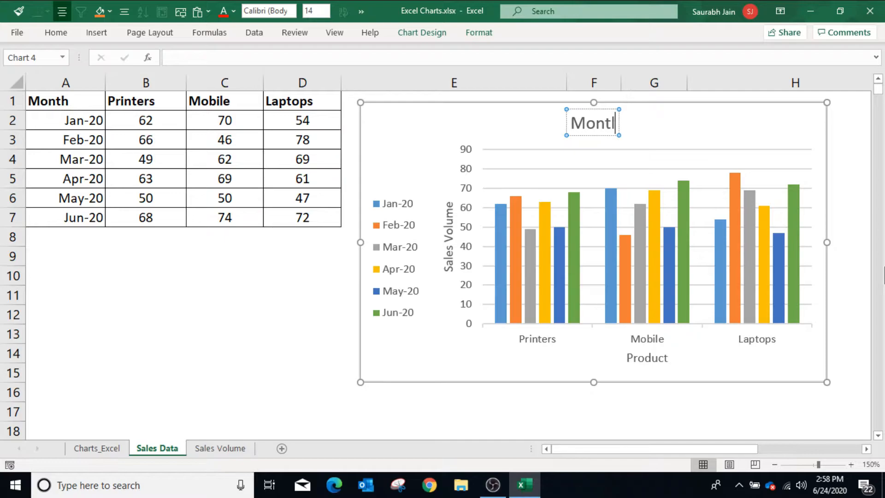
{"action": "type", "text": "hly Sales V"}
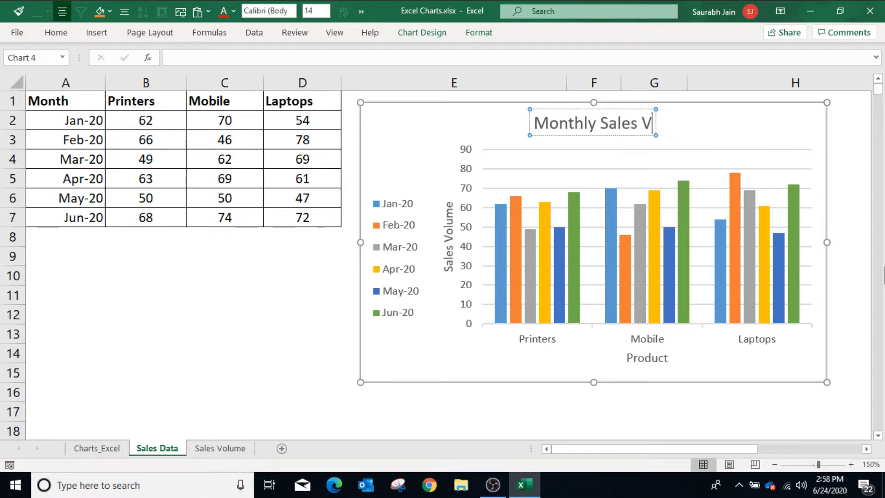
{"action": "type", "text": "olume"}
{"action": "left_click", "coordinate": [412, 136]}
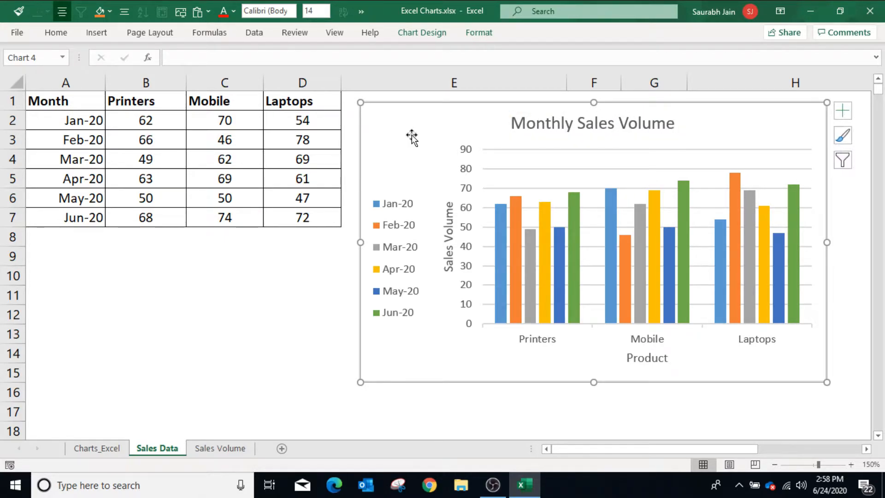
Change the font colour of the chart title and both axis titles to red
{"action": "left_click", "coordinate": [562, 127]}
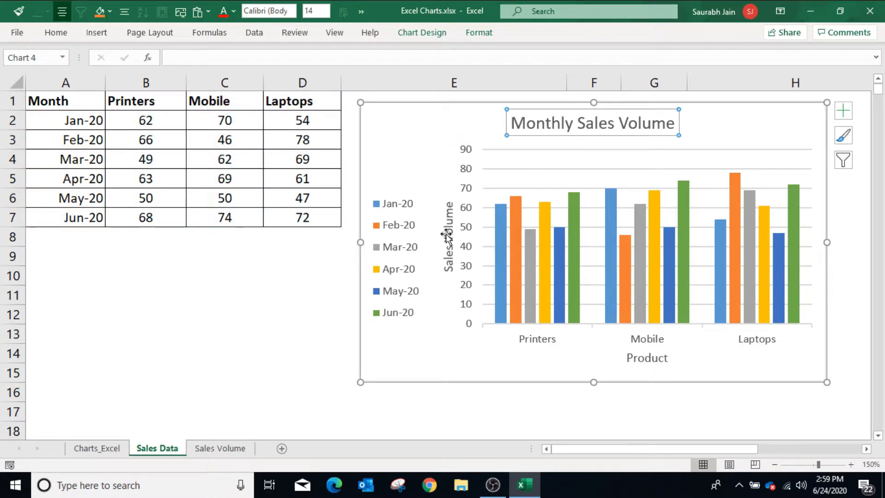
{"action": "left_click", "coordinate": [647, 358]}
{"action": "left_click", "coordinate": [586, 131]}
{"action": "left_click", "coordinate": [225, 17]}
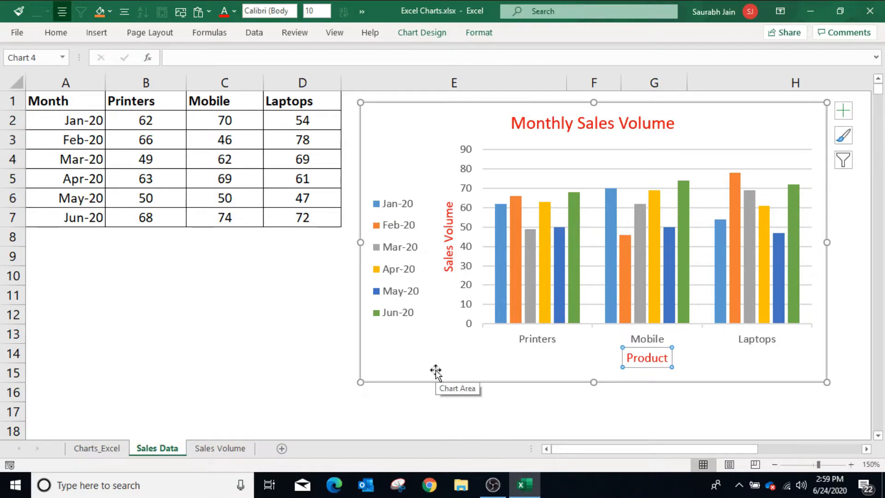
Add data labels to the Monthly Sales Volume chart and place them at the Center of the columns
{"action": "left_click", "coordinate": [406, 373]}
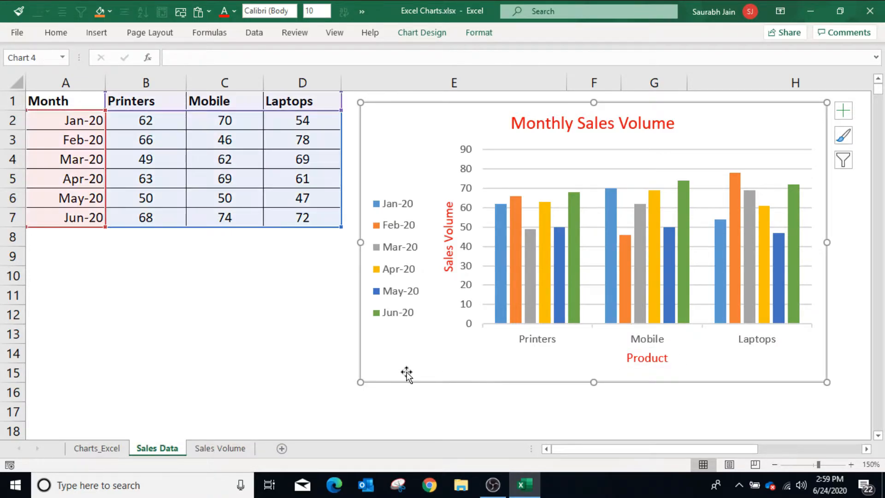
{"action": "left_click", "coordinate": [843, 113]}
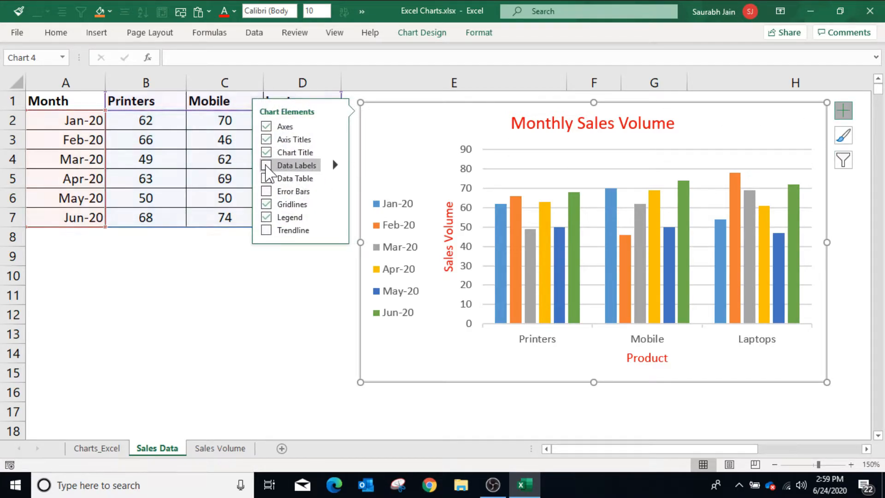
{"action": "left_click", "coordinate": [266, 166]}
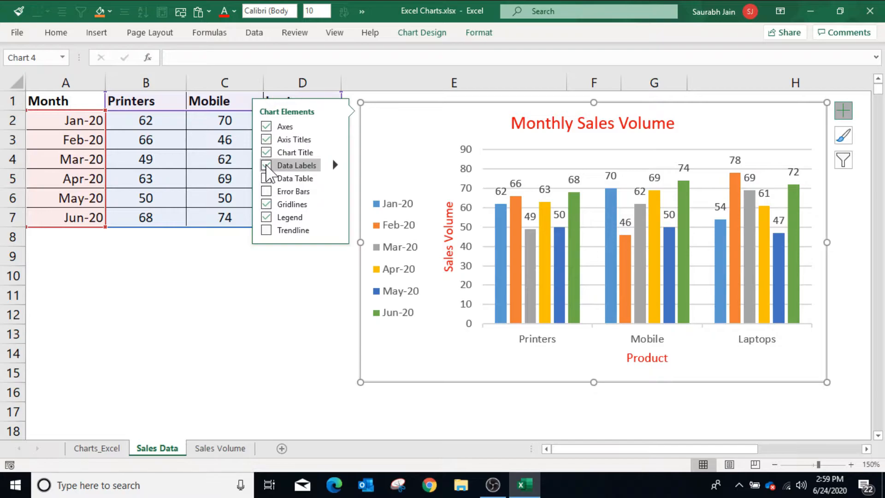
{"action": "left_click", "coordinate": [335, 164]}
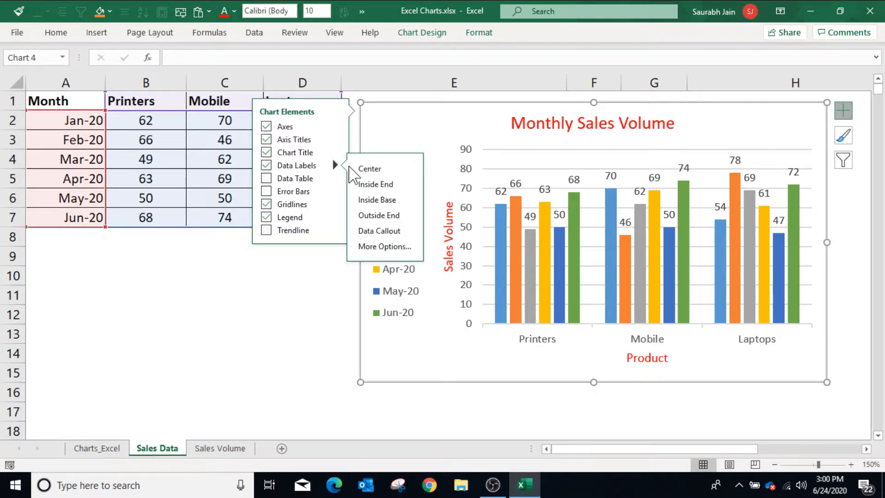
{"action": "left_click", "coordinate": [366, 169]}
{"action": "left_click", "coordinate": [268, 389]}
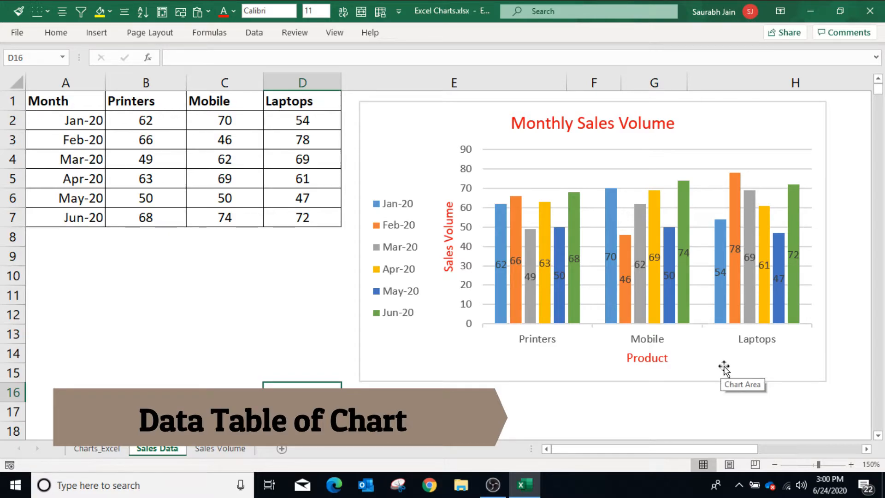
Turn off the data labels of the Monthly Sales Volume chart and show a data table instead
{"action": "left_click", "coordinate": [802, 134]}
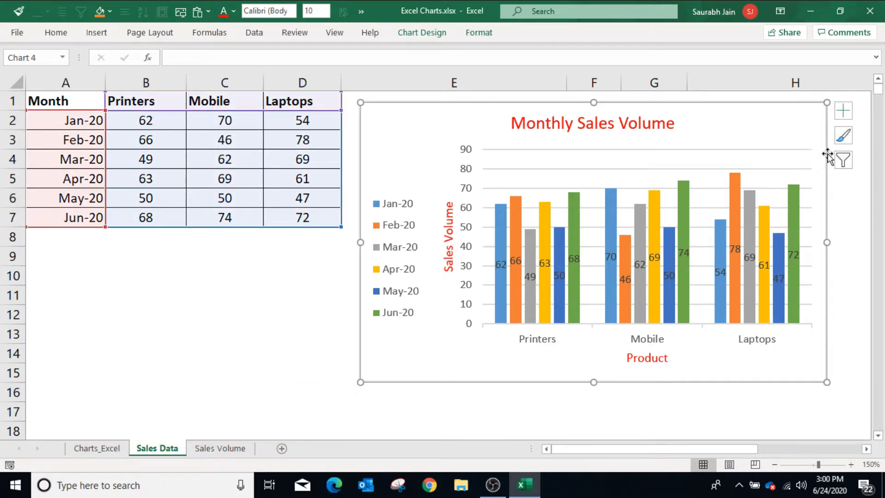
{"action": "left_click", "coordinate": [843, 110]}
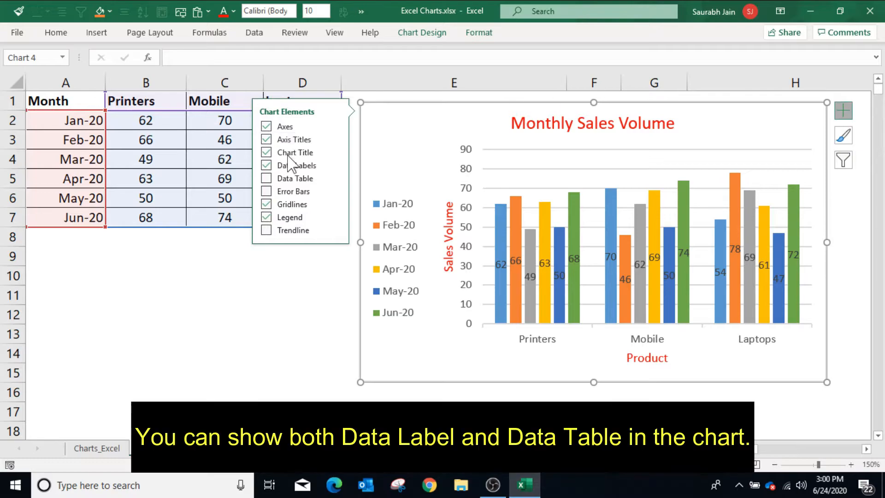
{"action": "left_click", "coordinate": [266, 166]}
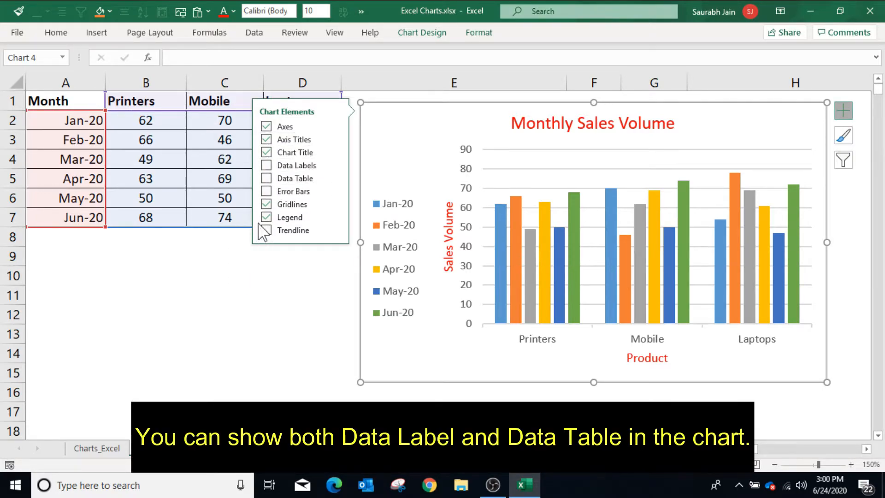
{"action": "left_click", "coordinate": [267, 179]}
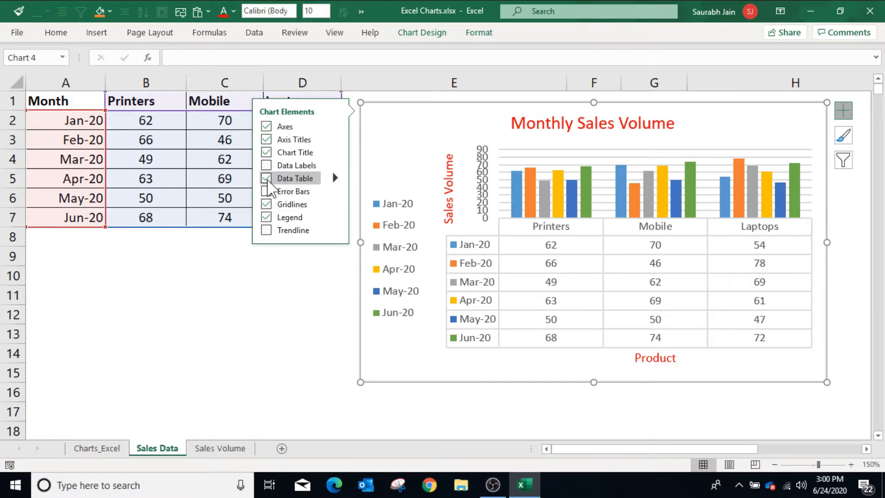
Remove the data table from the Monthly Sales Volume chart and turn its data labels back on
{"action": "left_click", "coordinate": [267, 179]}
{"action": "left_click", "coordinate": [267, 165]}
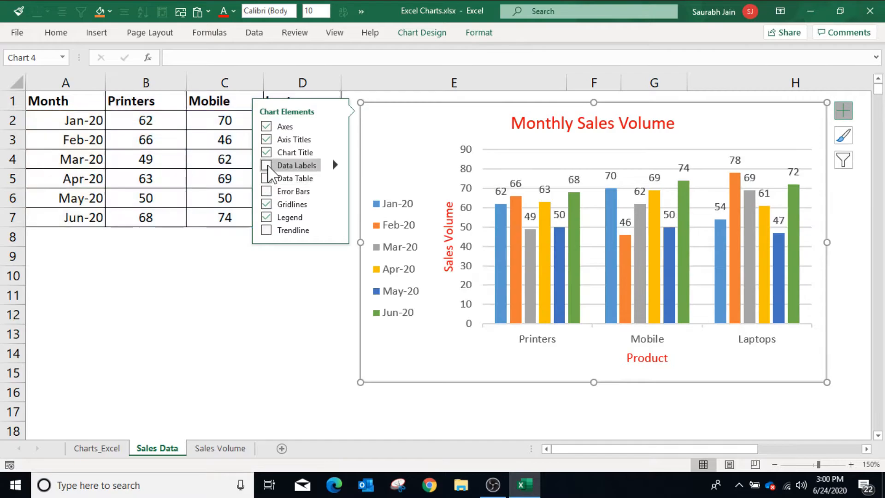
{"action": "left_click", "coordinate": [267, 165]}
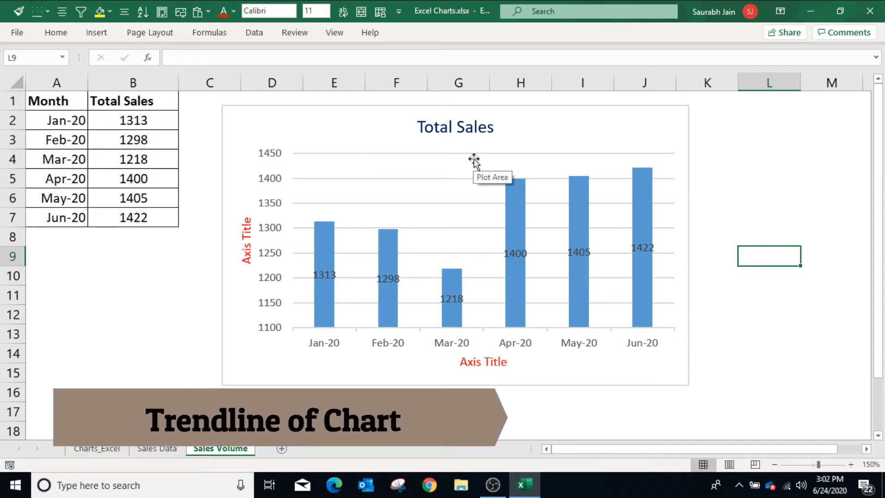
Add a trendline to the Total Sales chart on the Sales Volume sheet
{"action": "left_click", "coordinate": [619, 122]}
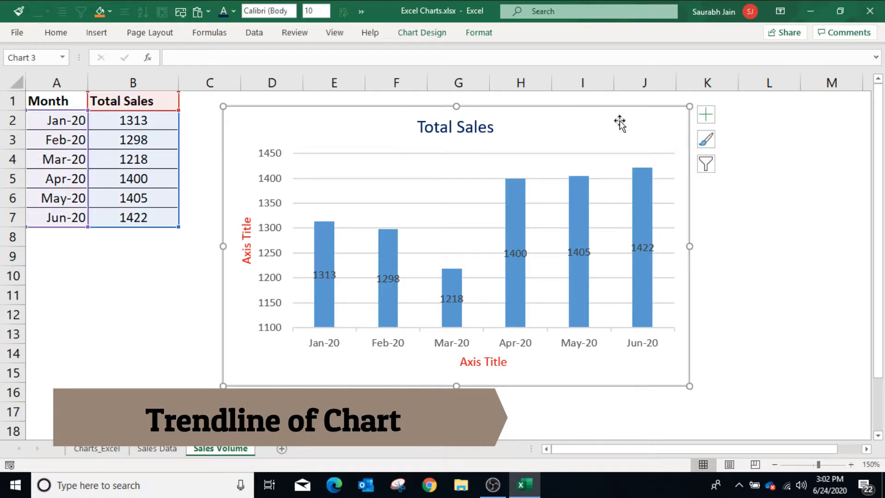
{"action": "left_click", "coordinate": [712, 121]}
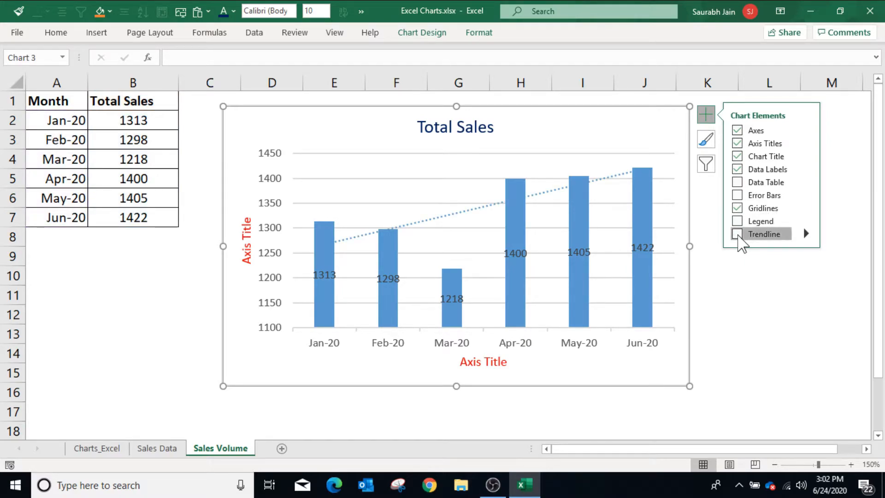
{"action": "left_click", "coordinate": [738, 235]}
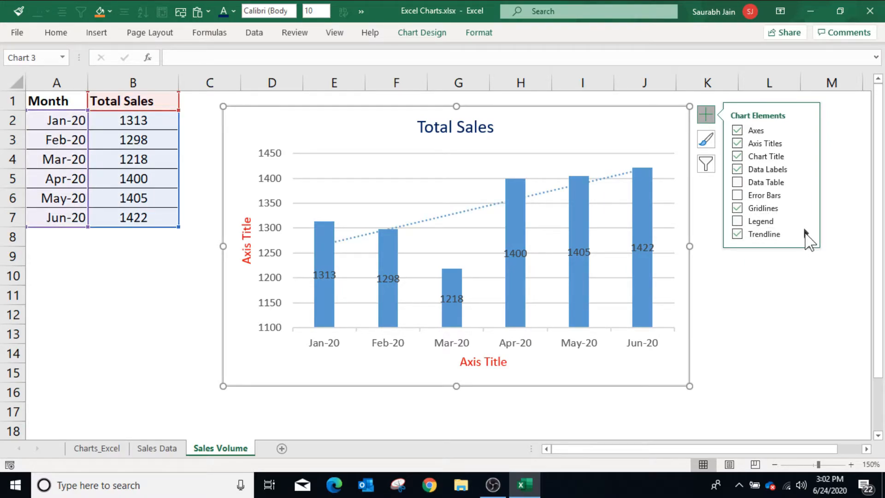
{"action": "left_click", "coordinate": [806, 234]}
{"action": "left_click", "coordinate": [830, 315]}
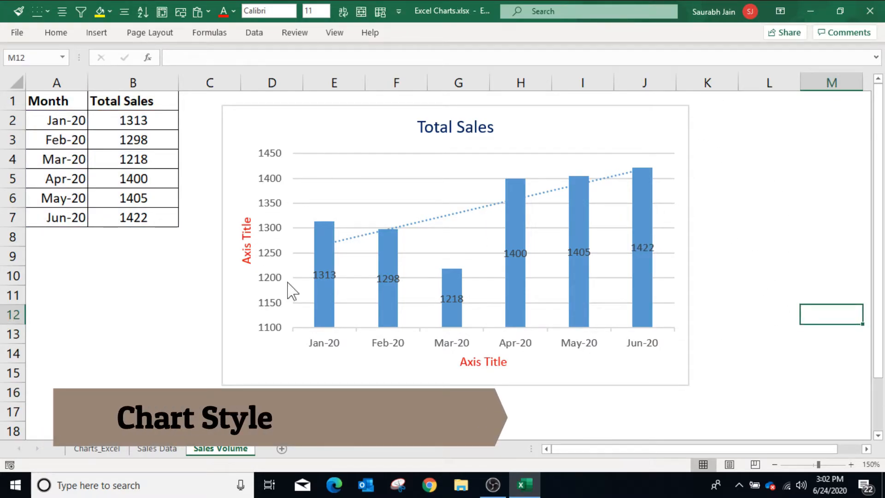
Apply the chart style with the dark grey background and solid gradient columns to the Total Sales chart
{"action": "left_click", "coordinate": [565, 131]}
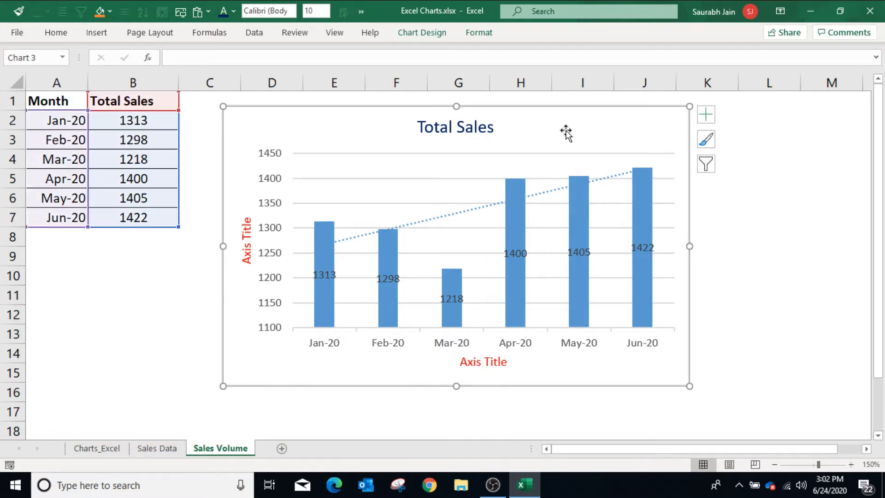
{"action": "left_click", "coordinate": [420, 41]}
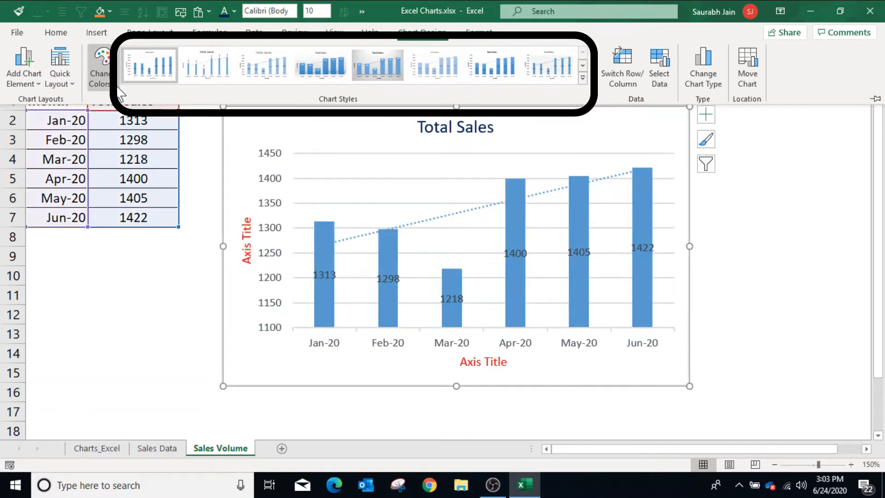
{"action": "left_click", "coordinate": [116, 87]}
{"action": "left_click", "coordinate": [655, 142]}
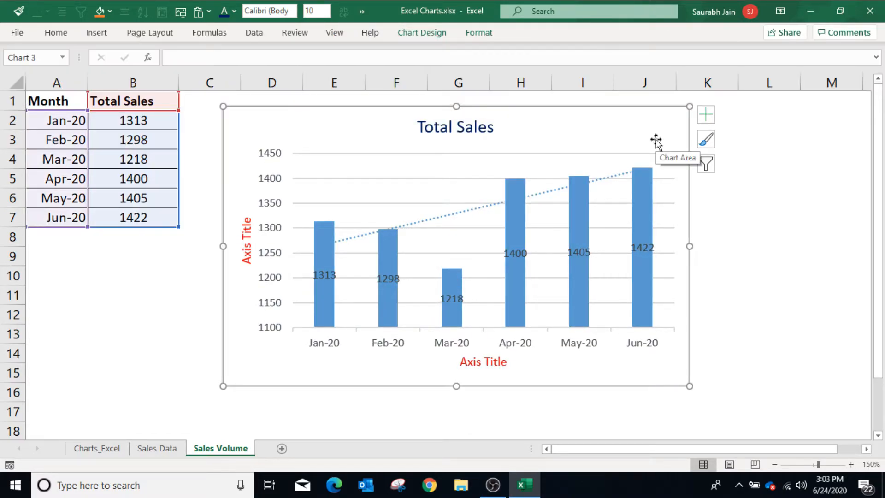
{"action": "left_click", "coordinate": [706, 139]}
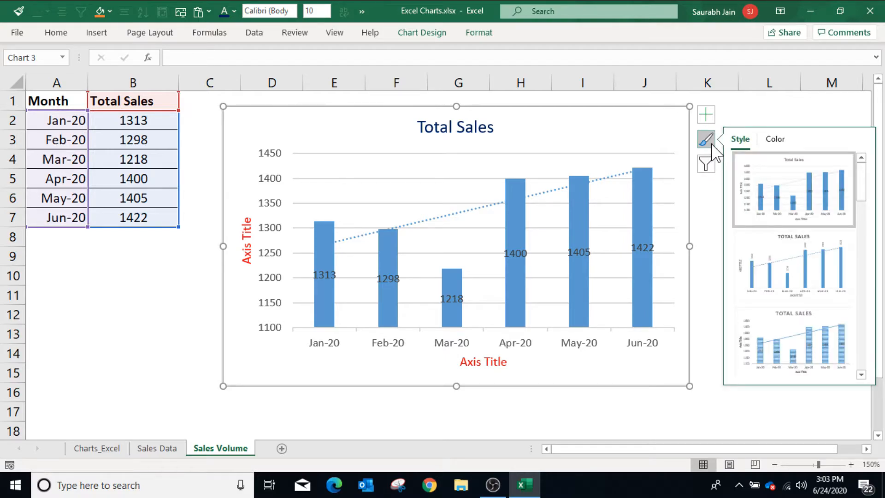
{"action": "left_click", "coordinate": [772, 142]}
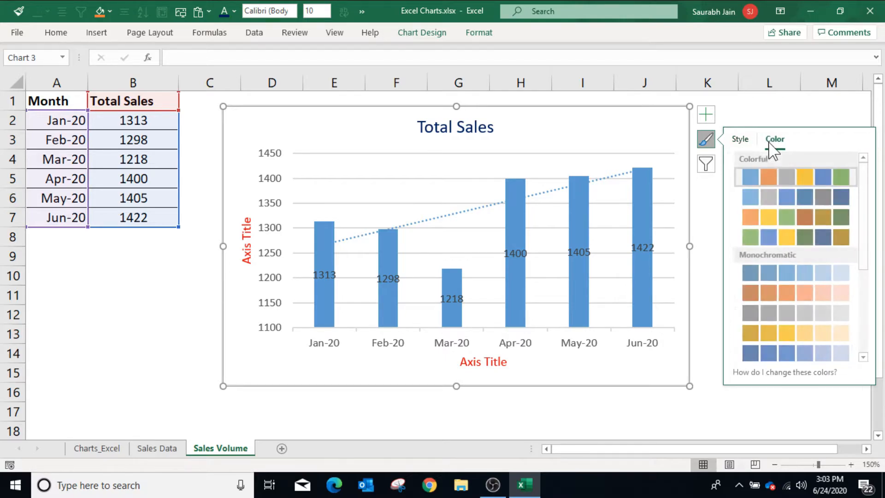
{"action": "left_click", "coordinate": [739, 140]}
{"action": "left_click_drag", "start_coordinate": [861, 182], "coordinate": [863, 249]}
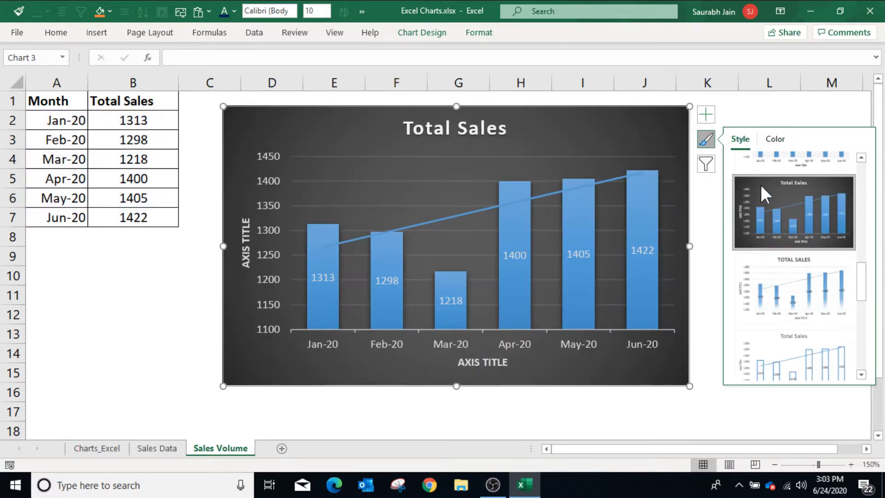
Change the Total Sales chart's colours to the colourful palette that makes its columns and trendline orange
{"action": "left_click", "coordinate": [775, 139]}
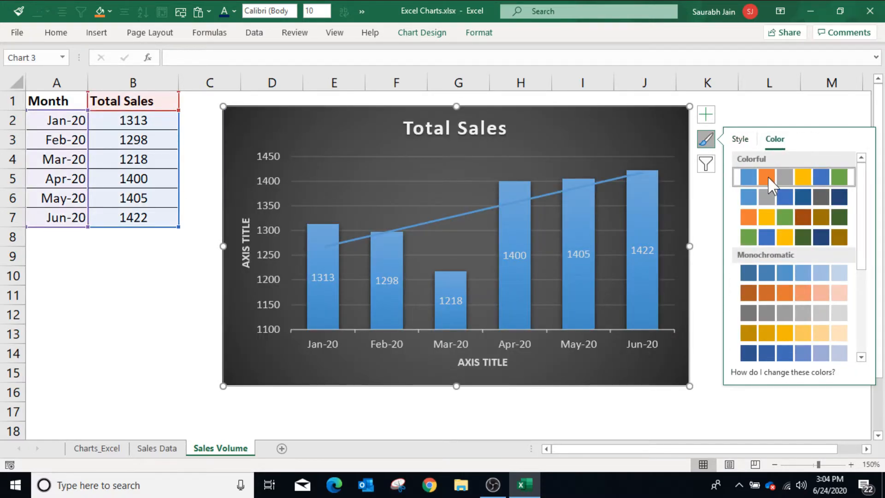
{"action": "left_click", "coordinate": [767, 177]}
{"action": "left_click", "coordinate": [666, 413]}
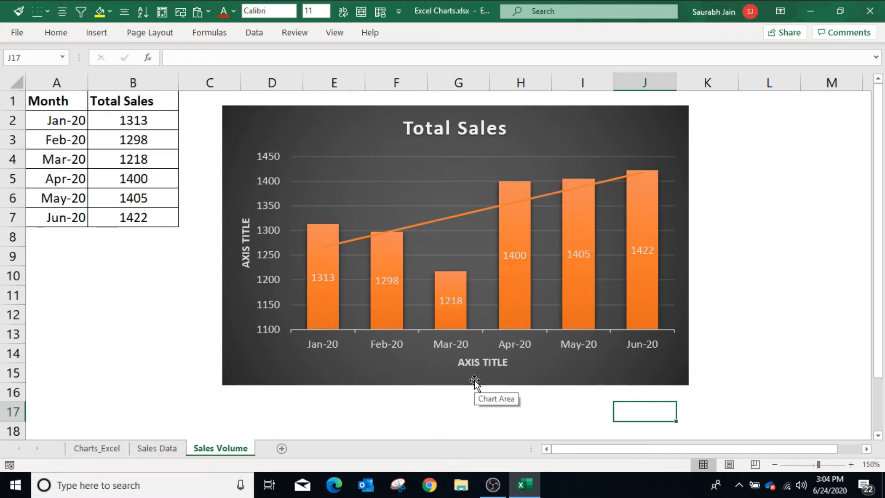
On the Sales Data sheet, recolour the Monthly Sales Volume chart with Colorful Palette 4 and pick another chart style
{"action": "key", "text": "ctrl+Page_Up"}
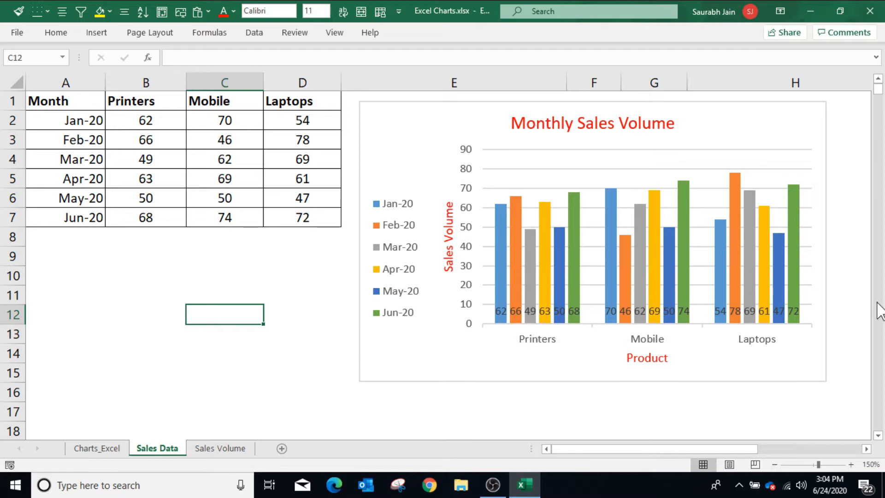
{"action": "left_click", "coordinate": [780, 122]}
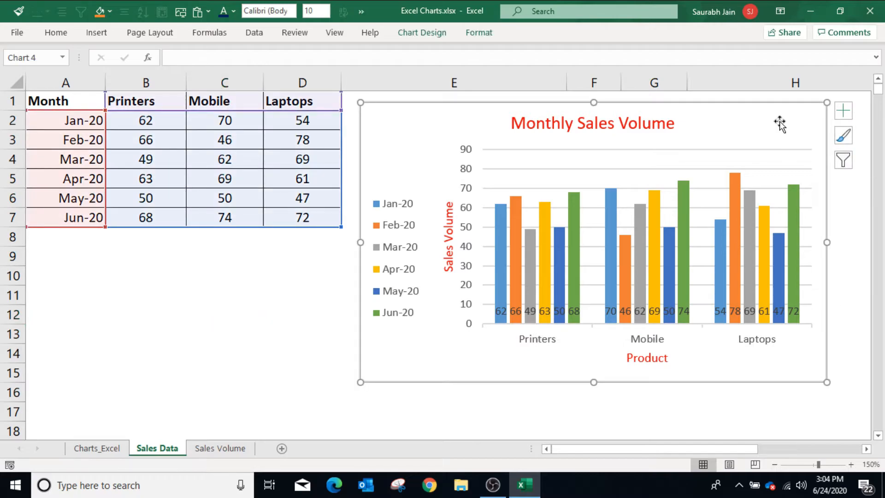
{"action": "left_click", "coordinate": [423, 34]}
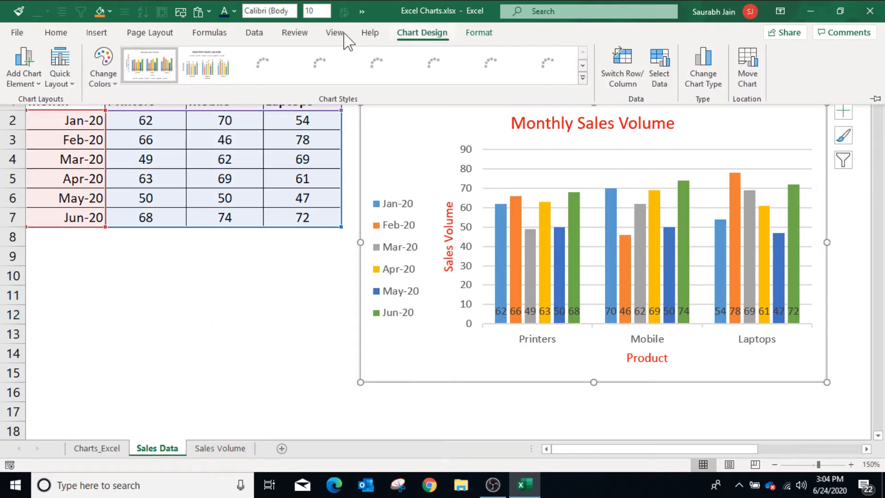
{"action": "left_click", "coordinate": [104, 79]}
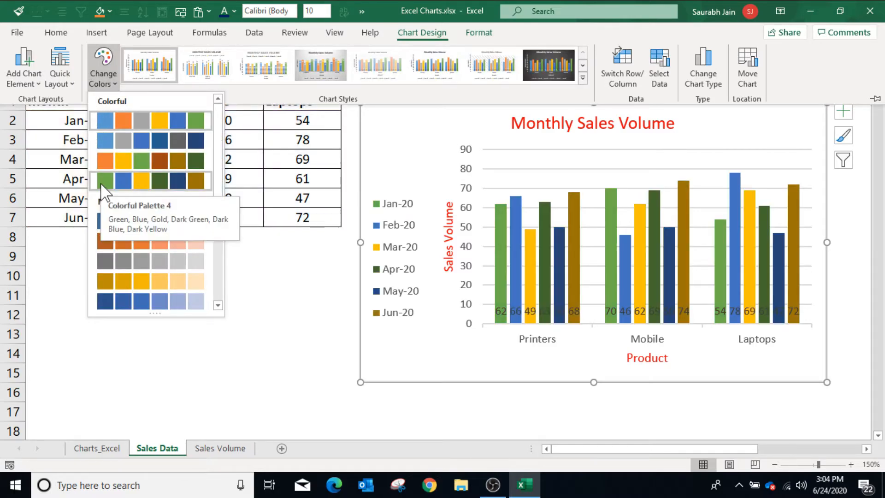
{"action": "left_click", "coordinate": [103, 182]}
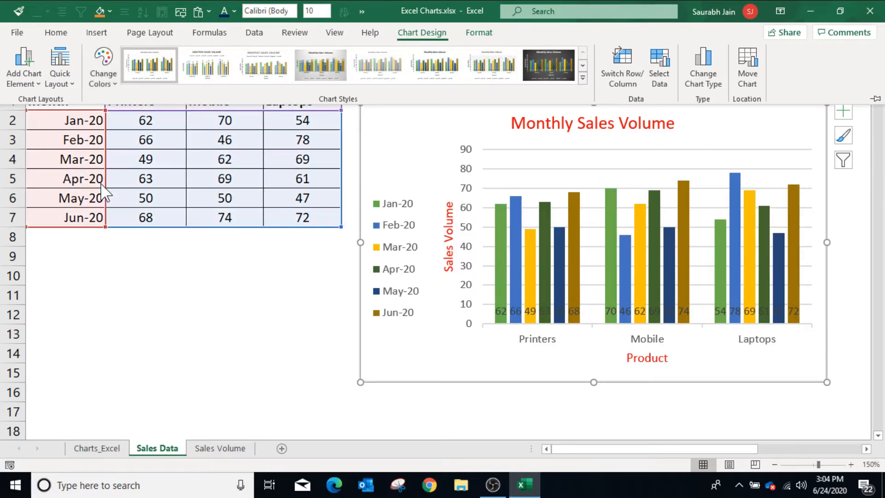
{"action": "left_click", "coordinate": [583, 66]}
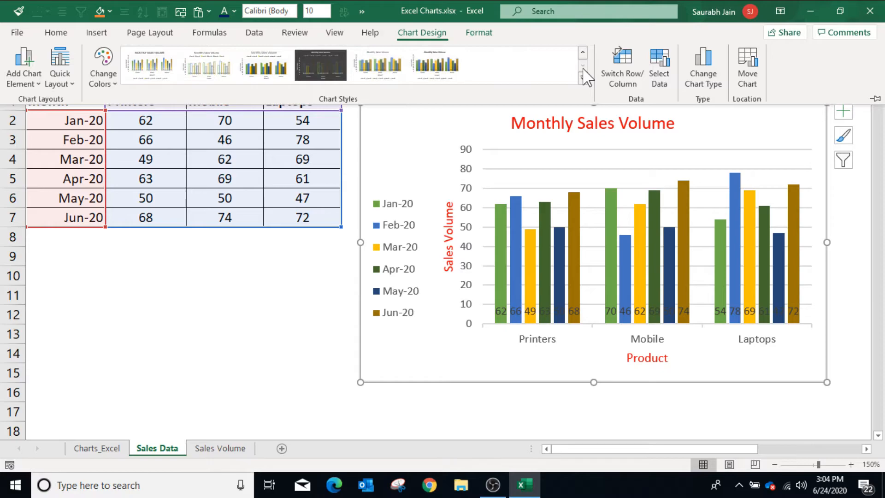
{"action": "left_click", "coordinate": [233, 78]}
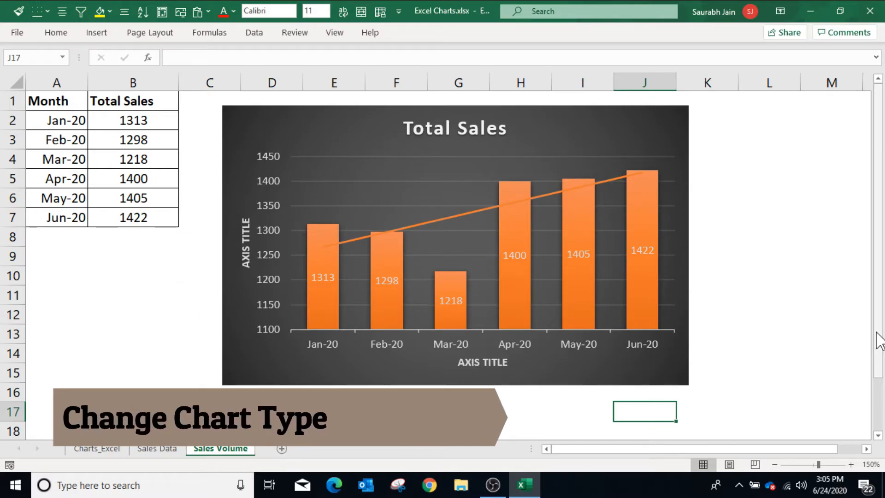
Change the Total Sales chart on the Sales Volume sheet from clustered column to a standard pie chart
{"action": "left_click", "coordinate": [641, 140]}
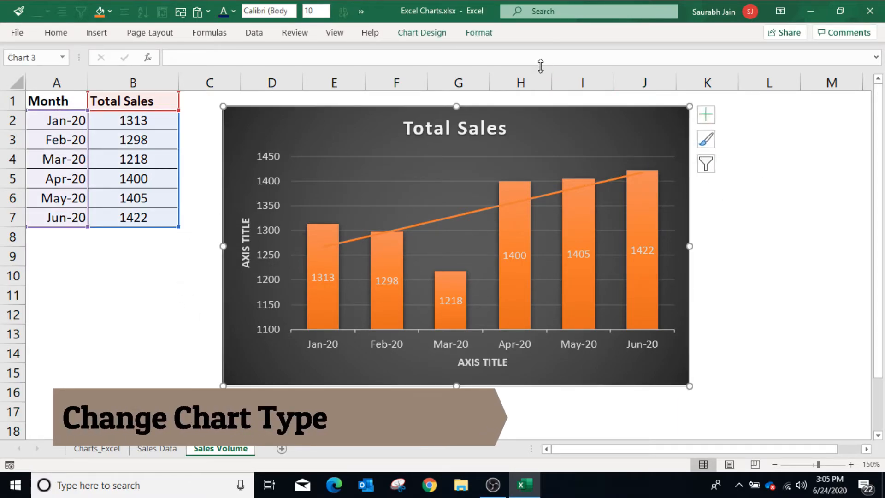
{"action": "left_click", "coordinate": [433, 36]}
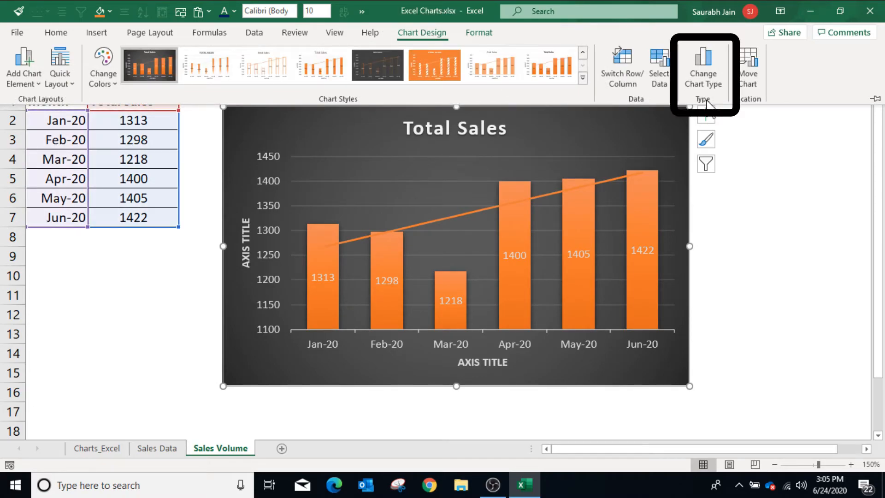
{"action": "left_click", "coordinate": [712, 82]}
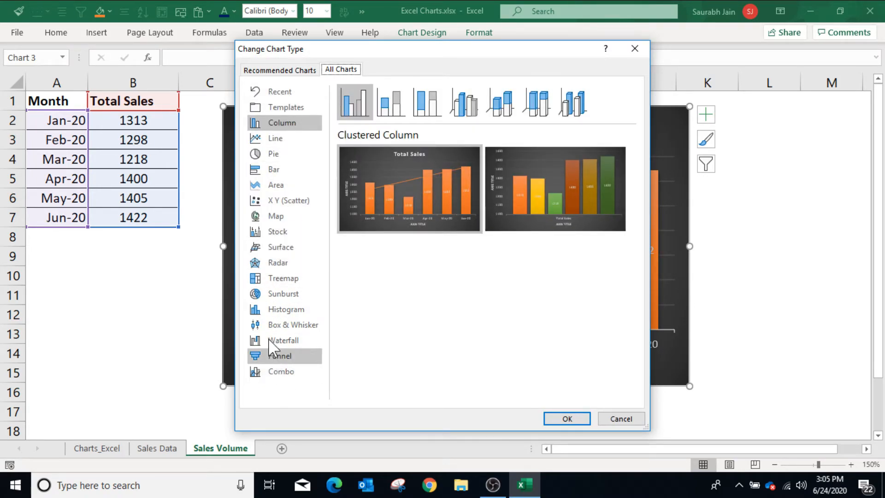
{"action": "left_click", "coordinate": [282, 139]}
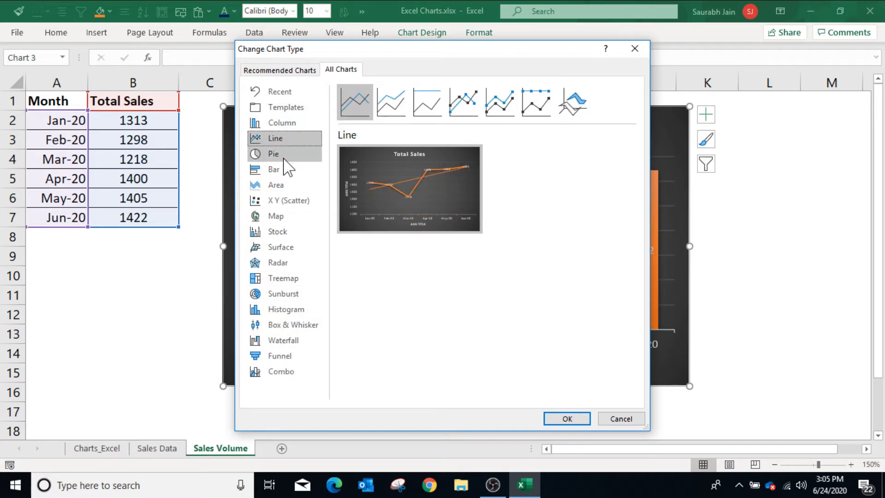
{"action": "left_click", "coordinate": [282, 155]}
{"action": "left_click", "coordinate": [283, 170]}
{"action": "left_click", "coordinate": [287, 186]}
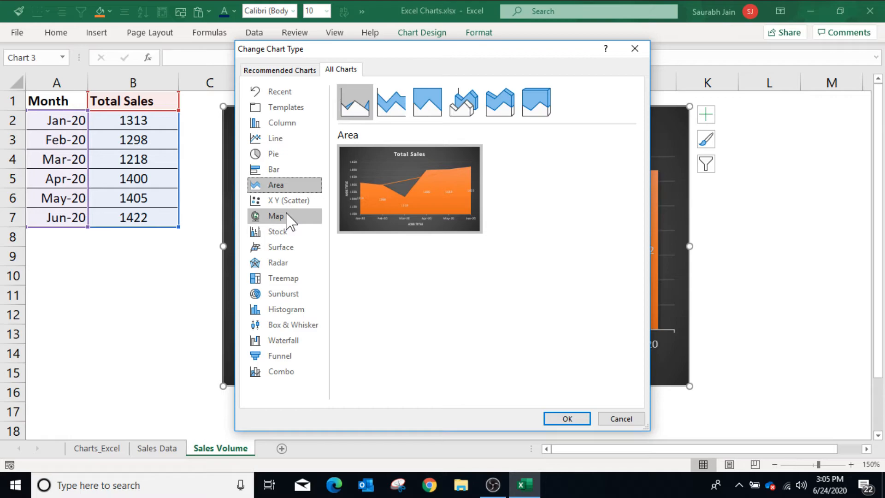
{"action": "left_click", "coordinate": [275, 154]}
{"action": "mouse_move", "coordinate": [370, 208]}
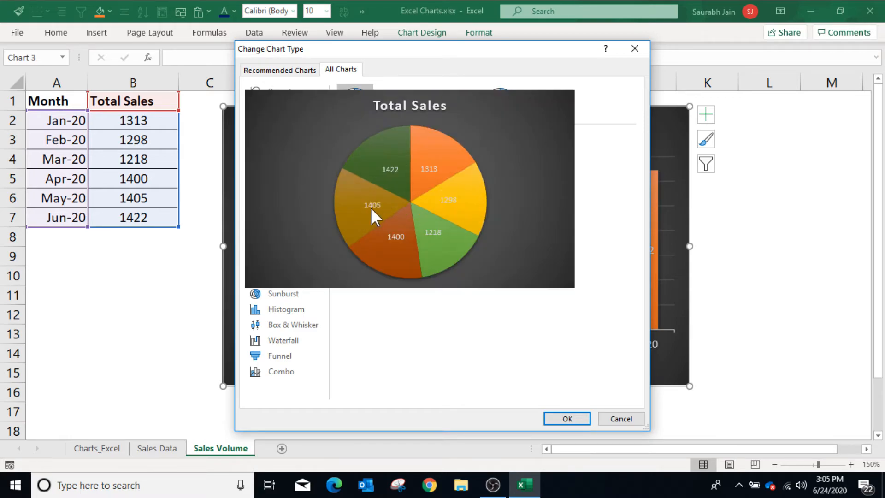
{"action": "left_click", "coordinate": [555, 418]}
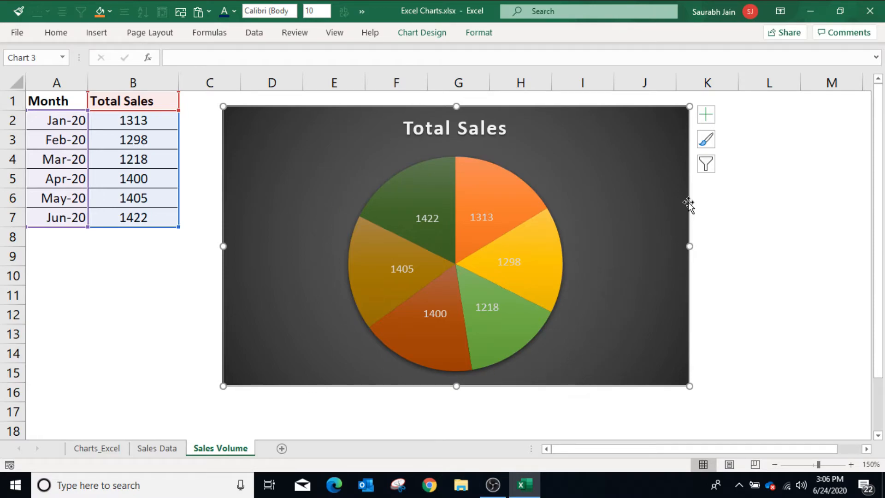
Add a legend to the Total Sales pie chart and place it at the top of the chart
{"action": "left_click", "coordinate": [704, 122]}
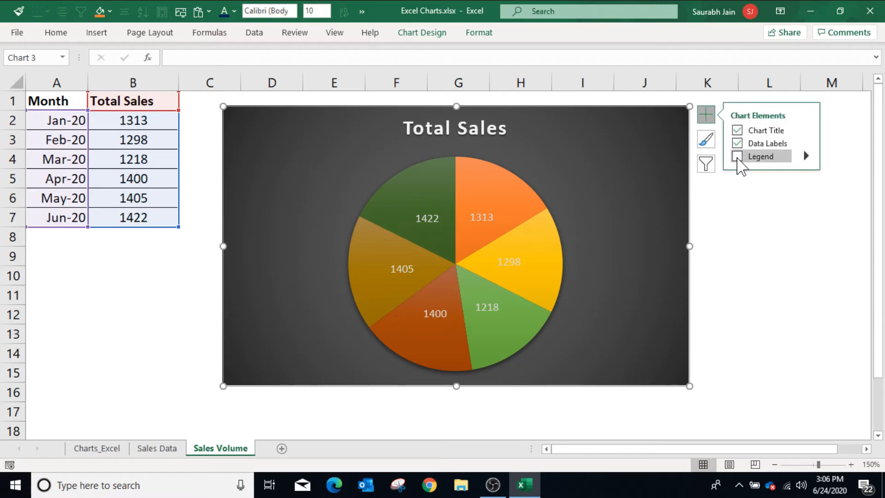
{"action": "left_click", "coordinate": [737, 156]}
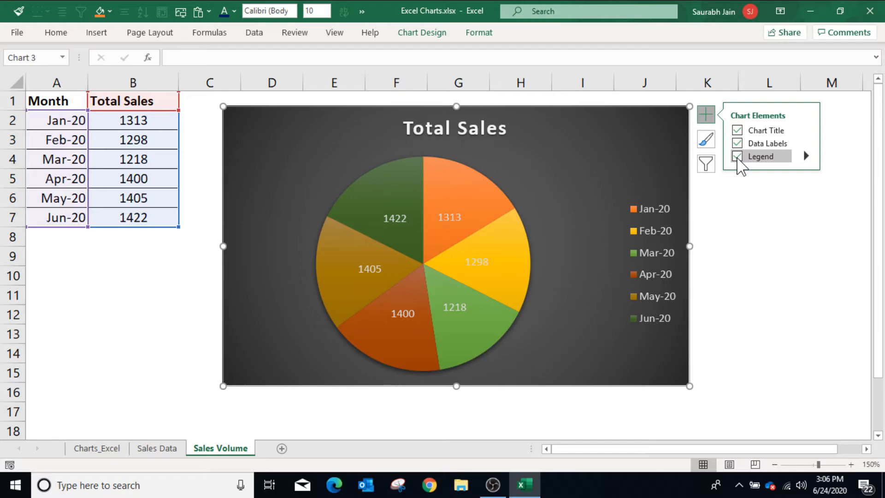
{"action": "left_click", "coordinate": [806, 157]}
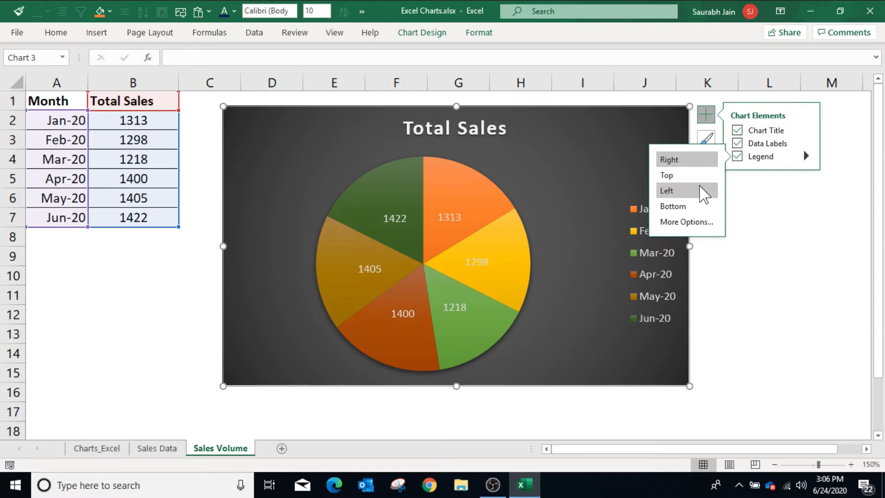
{"action": "left_click", "coordinate": [691, 177]}
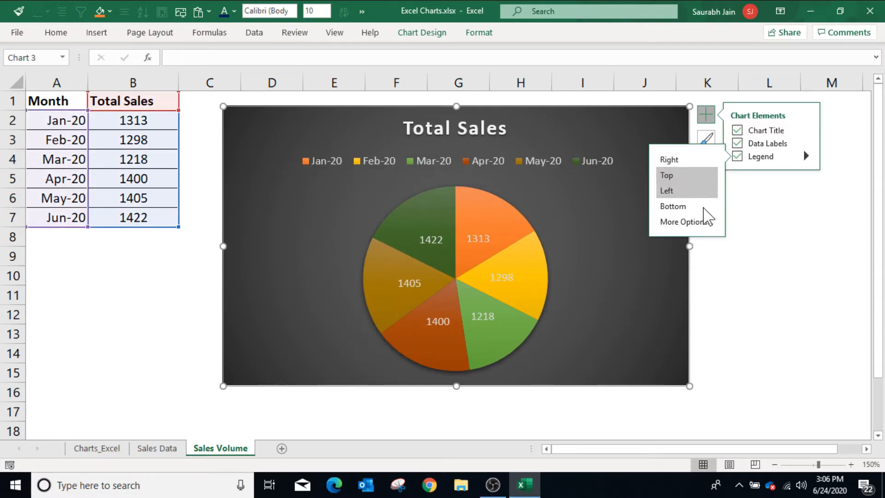
{"action": "left_click", "coordinate": [760, 258]}
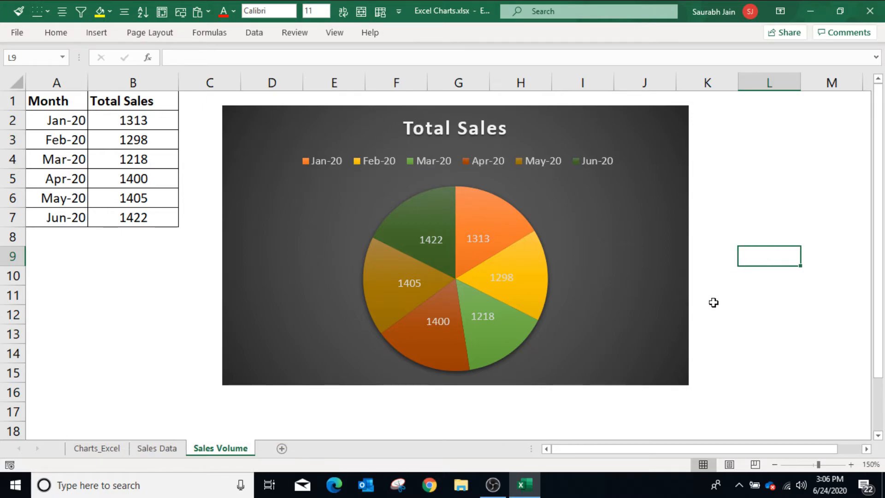
Convert the Total Sales pie chart to the recommended line chart
{"action": "left_click", "coordinate": [639, 240]}
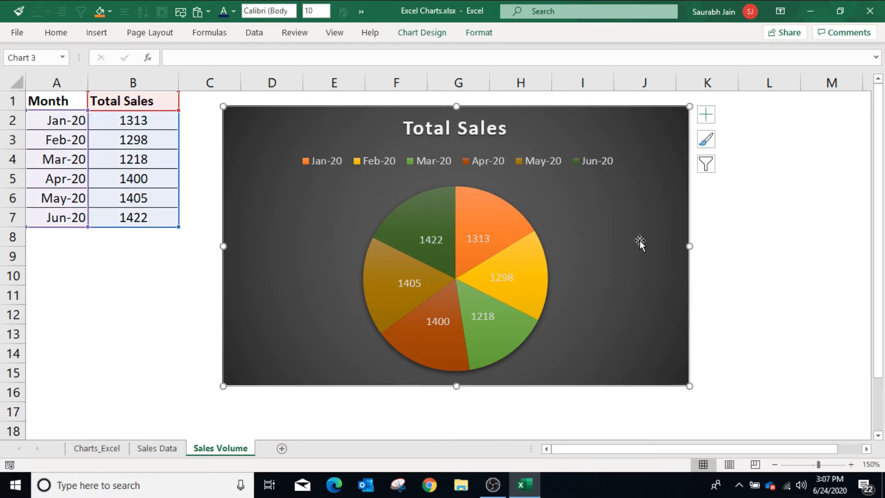
{"action": "left_click", "coordinate": [440, 37]}
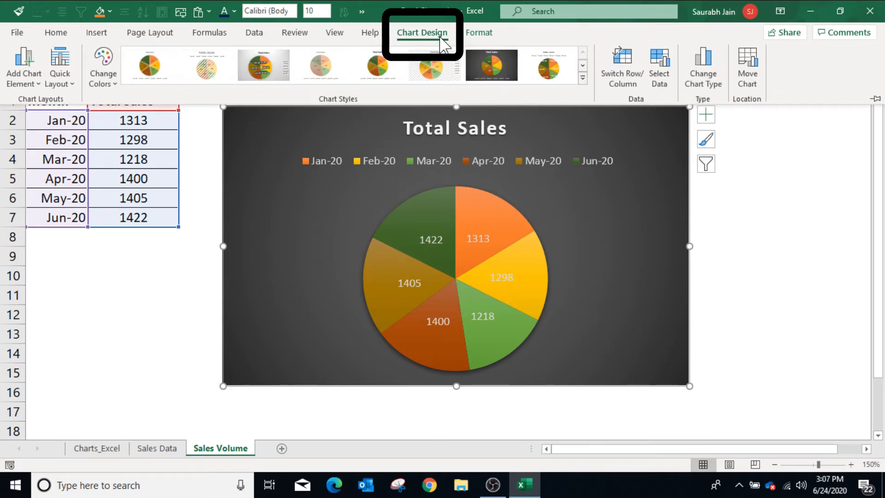
{"action": "left_click", "coordinate": [710, 85]}
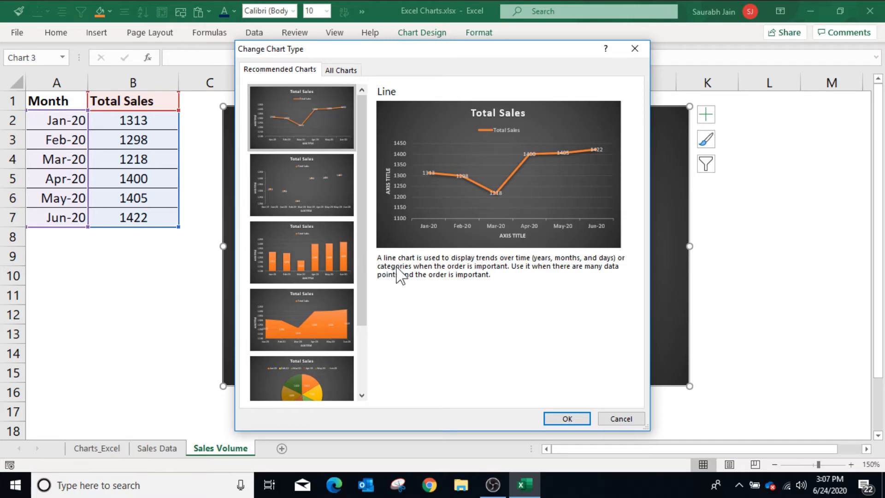
{"action": "left_click", "coordinate": [556, 428]}
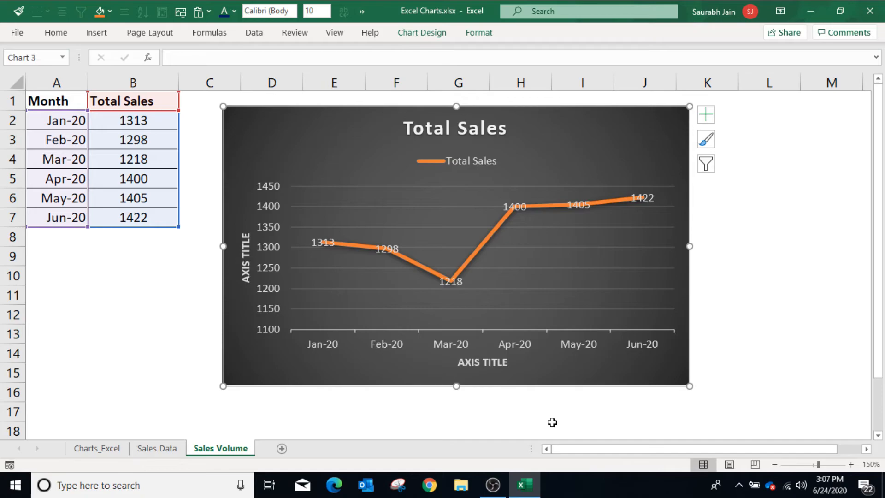
Title the line chart's horizontal axis MONTH and its vertical axis TOTAL SALES
{"action": "double_click", "coordinate": [251, 268]}
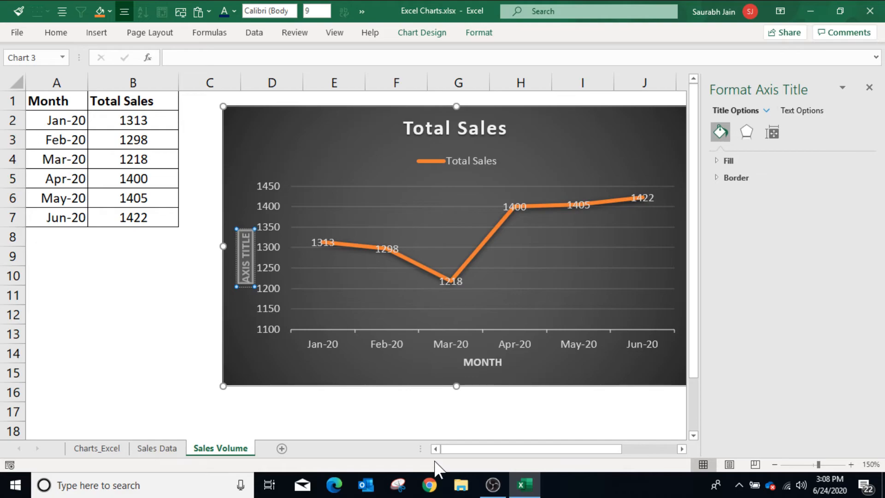
{"action": "type", "text": "TOTA SALES"}
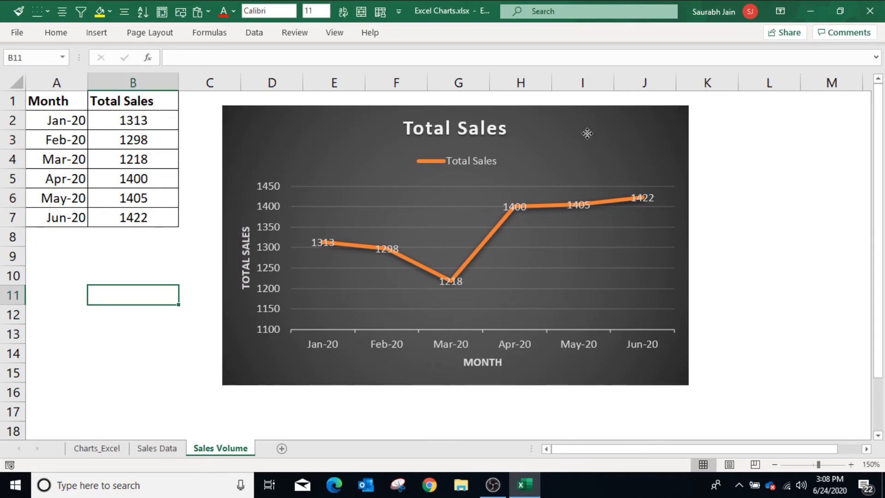
Change the Total Sales line chart back to a standard pie chart
{"action": "left_click", "coordinate": [587, 133]}
{"action": "left_click", "coordinate": [422, 33]}
{"action": "left_click", "coordinate": [702, 86]}
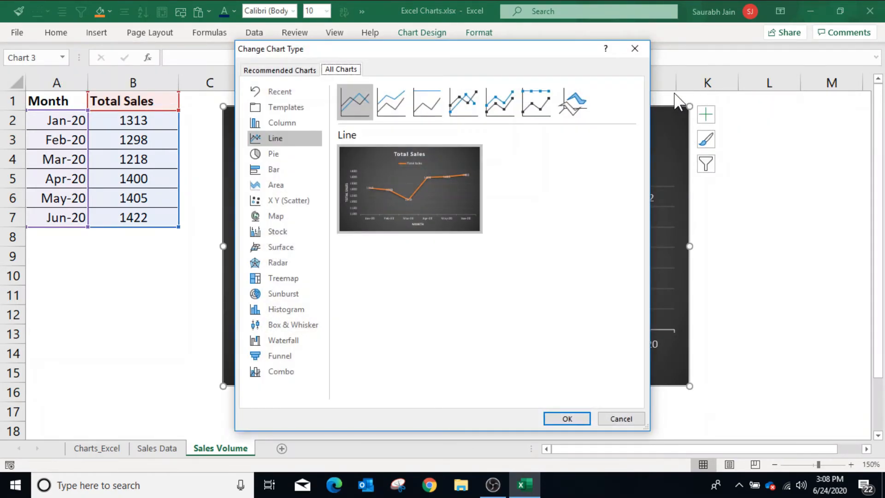
{"action": "left_click", "coordinate": [272, 156]}
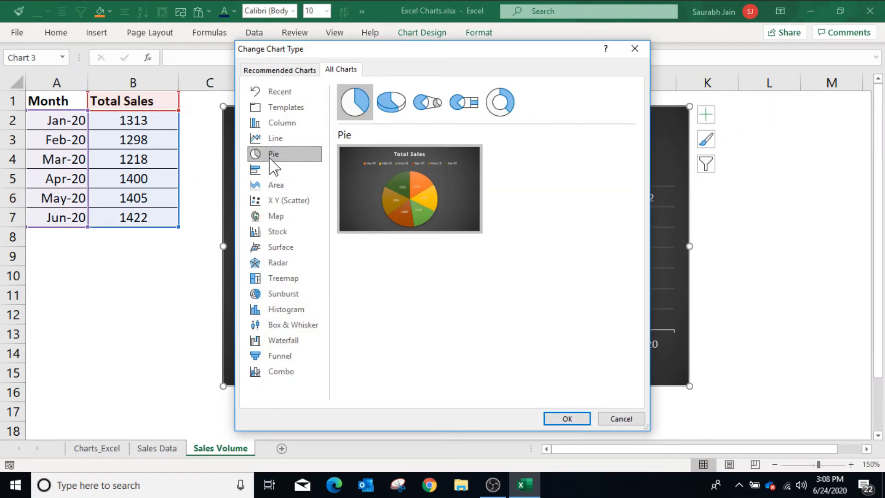
{"action": "left_click", "coordinate": [571, 419]}
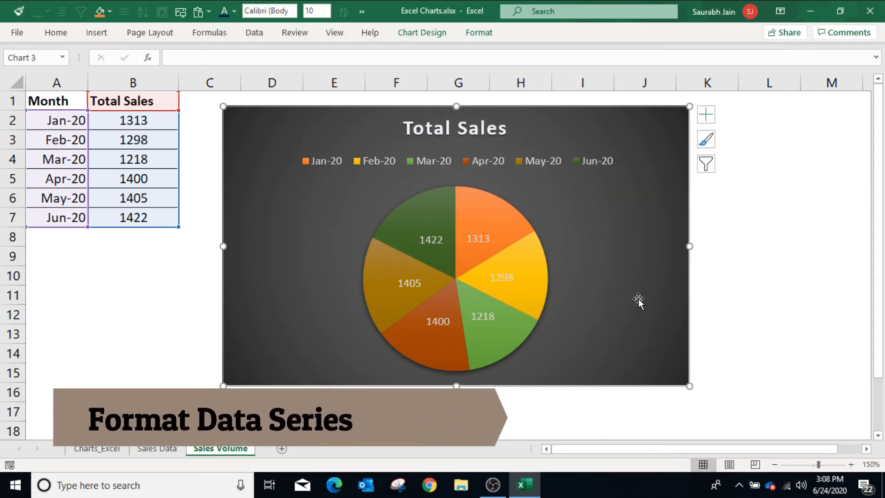
Open the formatting options for the pie chart's Total Sales data series
{"action": "right_click", "coordinate": [510, 230]}
{"action": "key", "text": "Escape"}
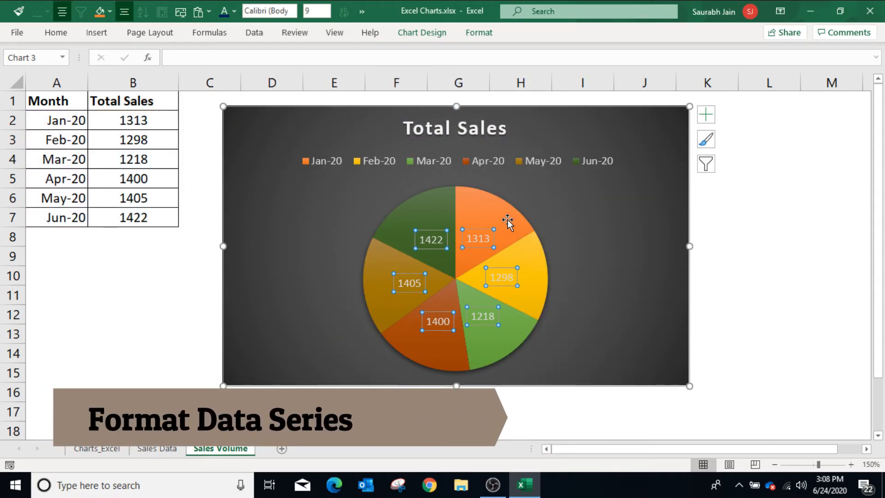
{"action": "left_click", "coordinate": [507, 222]}
{"action": "right_click", "coordinate": [507, 222]}
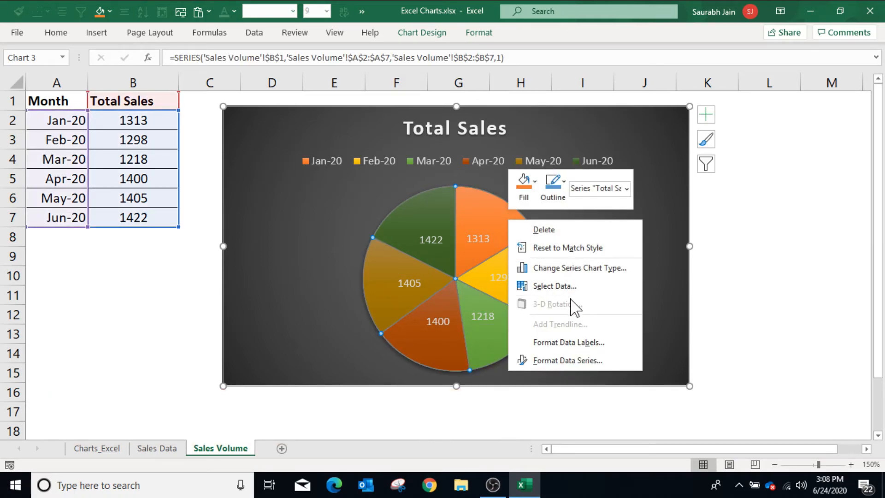
{"action": "left_click", "coordinate": [567, 360]}
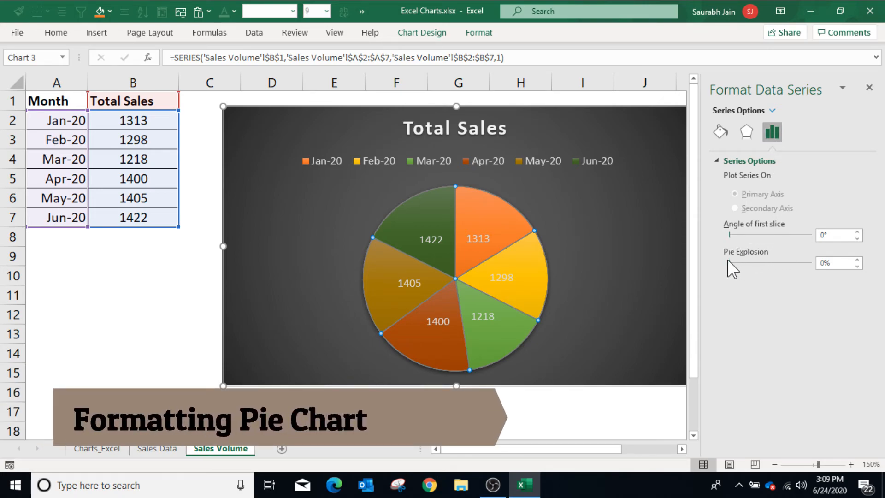
Rotate the pie by setting the angle of its first slice to 10°
{"action": "left_click", "coordinate": [857, 233]}
{"action": "left_click", "coordinate": [857, 233]}
{"action": "left_click", "coordinate": [857, 233]}
{"action": "left_click", "coordinate": [857, 232]}
{"action": "left_click", "coordinate": [857, 232]}
{"action": "left_click", "coordinate": [857, 233]}
{"action": "left_click", "coordinate": [858, 232]}
{"action": "left_click", "coordinate": [858, 233]}
{"action": "left_click", "coordinate": [857, 233]}
{"action": "left_click", "coordinate": [857, 233]}
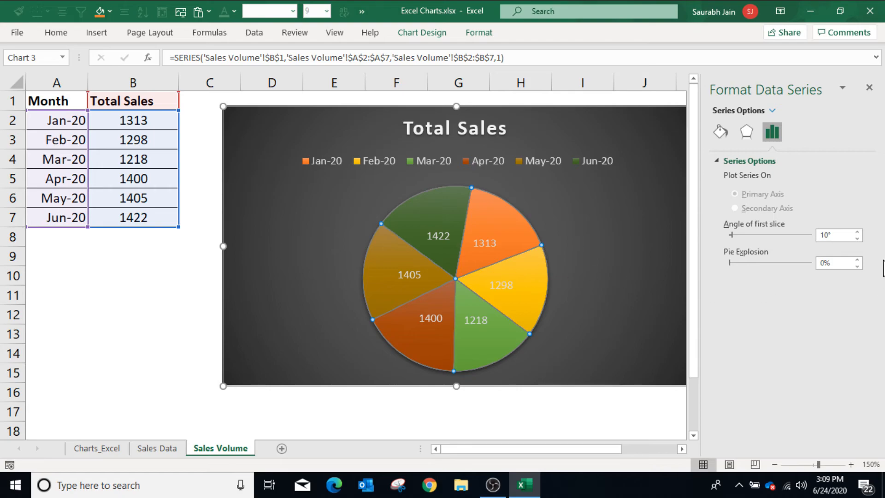
Set the angle of the pie's first slice to 45°
{"action": "double_click", "coordinate": [838, 235]}
{"action": "type", "text": "45"}
{"action": "key", "text": "Return"}
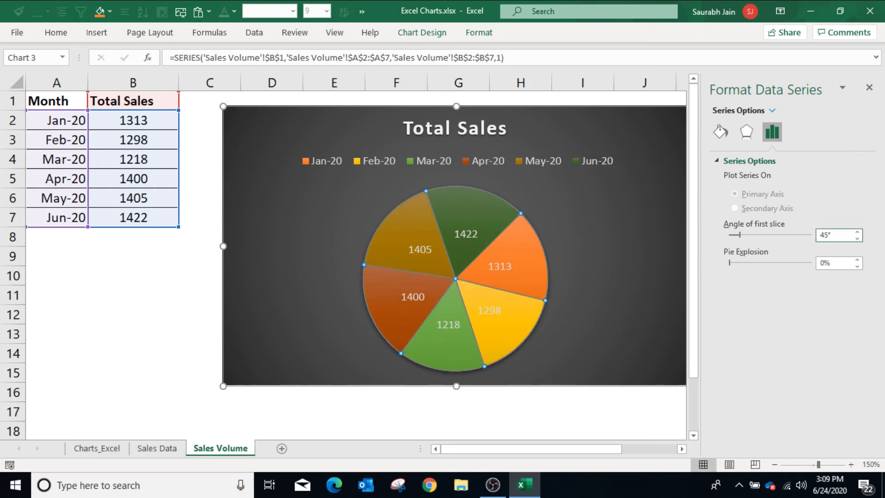
{"action": "mouse_move", "coordinate": [523, 291]}
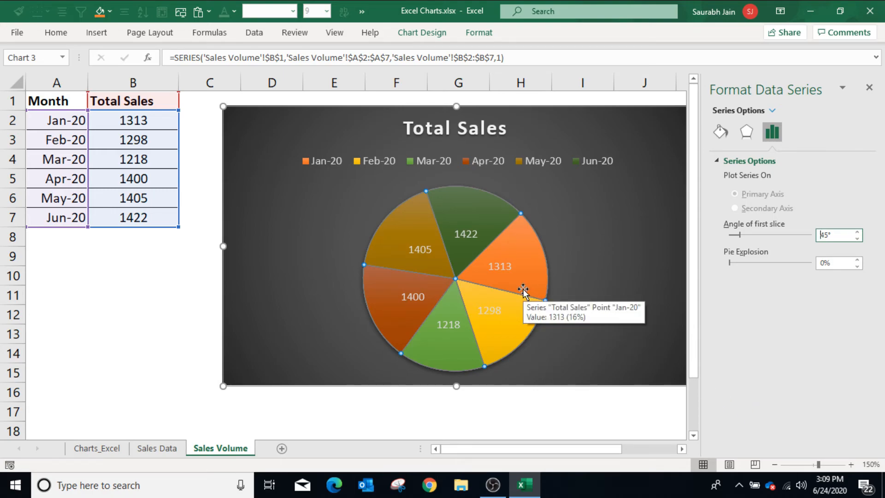
Separate the pie slices by setting the Pie Explosion to 7%
{"action": "left_click", "coordinate": [856, 260]}
{"action": "left_click", "coordinate": [857, 260]}
{"action": "left_click", "coordinate": [857, 260]}
{"action": "left_click", "coordinate": [857, 260]}
{"action": "left_click", "coordinate": [857, 260]}
{"action": "left_click", "coordinate": [857, 260]}
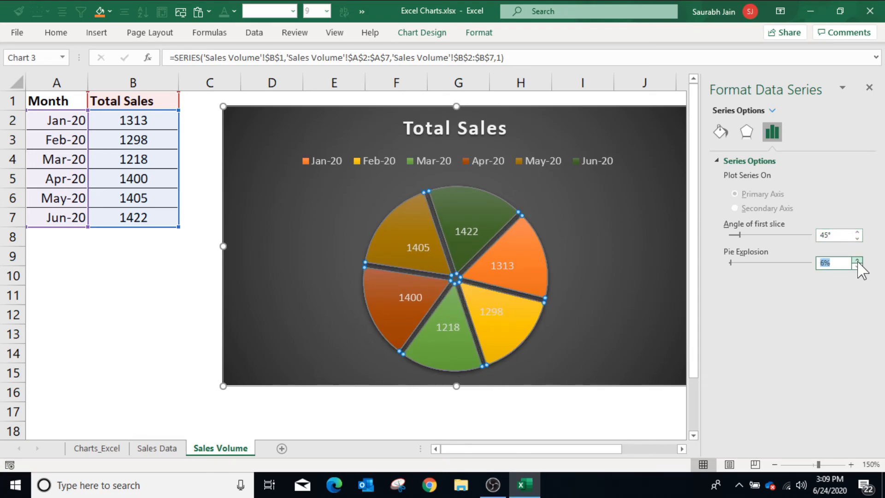
{"action": "left_click", "coordinate": [857, 261]}
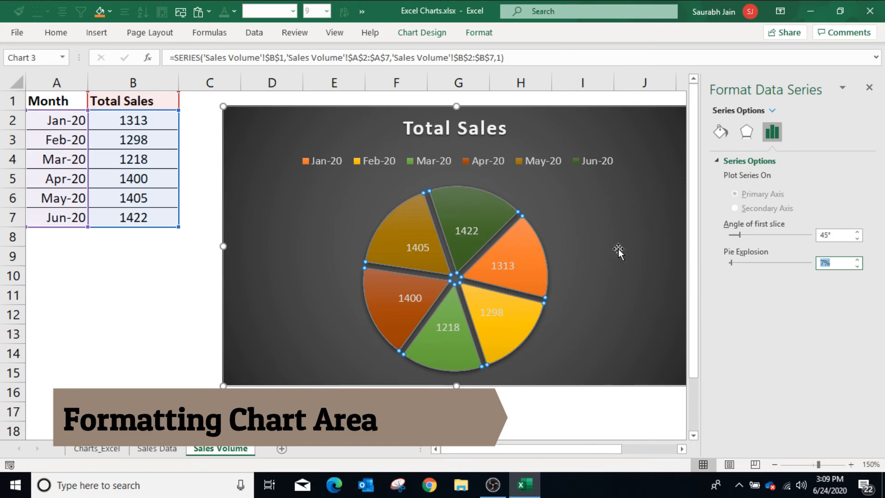
Open the size settings of the Total Sales chart area and set its height to 3.4 inches
{"action": "left_click", "coordinate": [647, 227]}
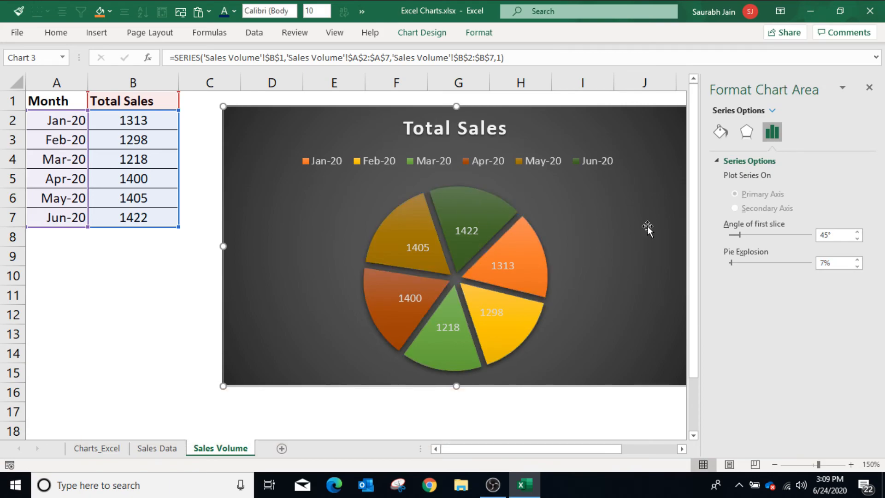
{"action": "right_click", "coordinate": [625, 297]}
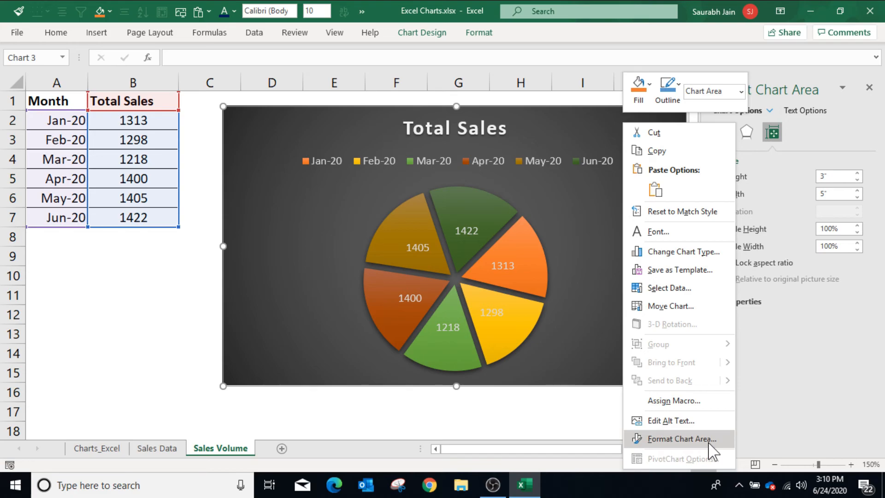
{"action": "left_click", "coordinate": [681, 439]}
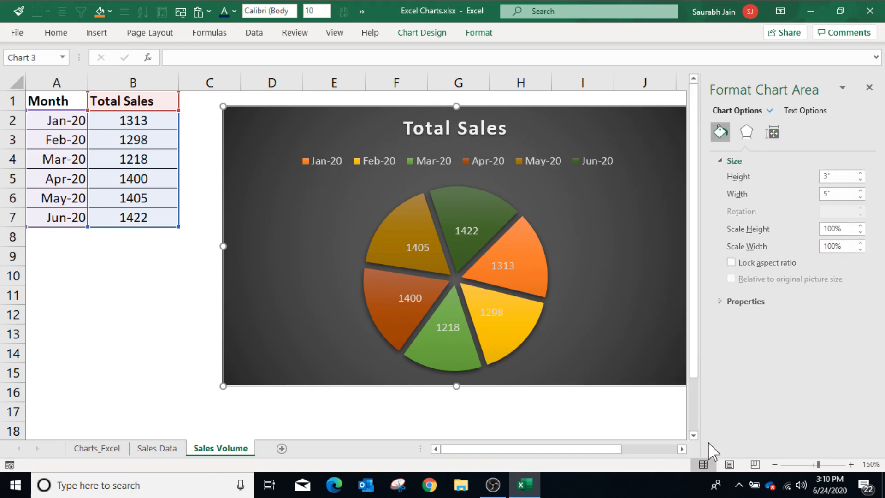
{"action": "left_click", "coordinate": [774, 135]}
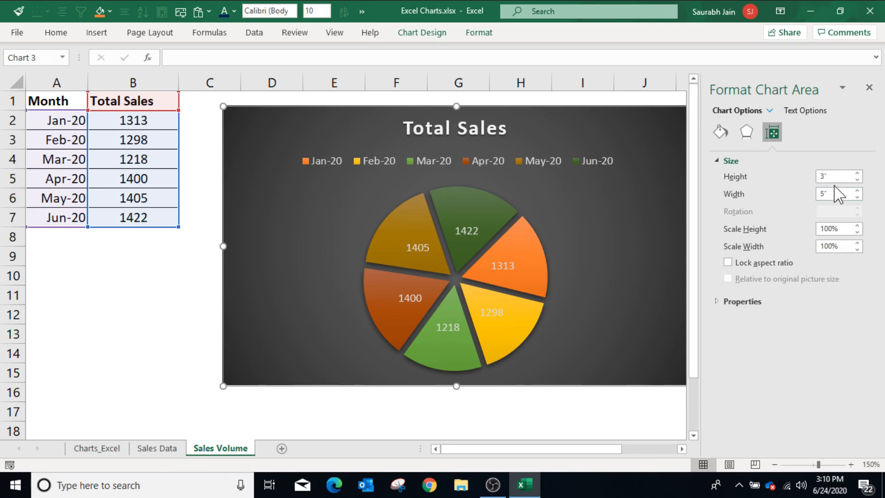
{"action": "left_click", "coordinate": [856, 174]}
{"action": "left_click", "coordinate": [856, 174]}
{"action": "left_click", "coordinate": [856, 175]}
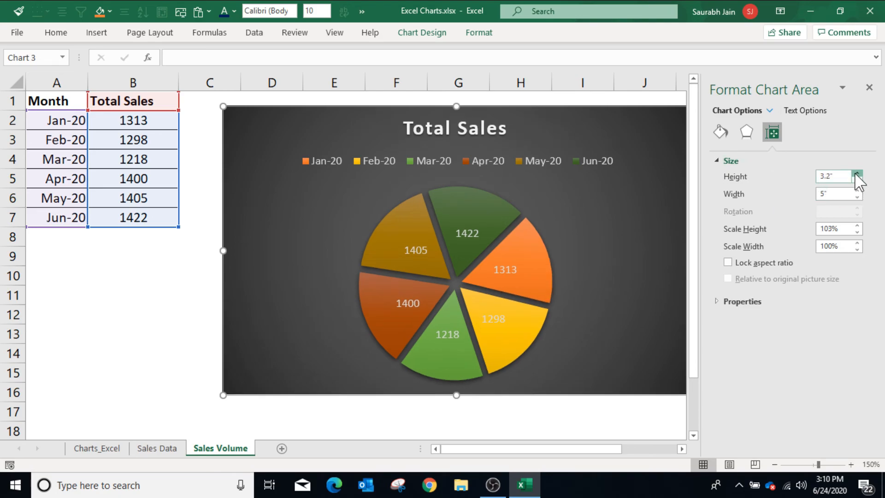
{"action": "left_click", "coordinate": [856, 174]}
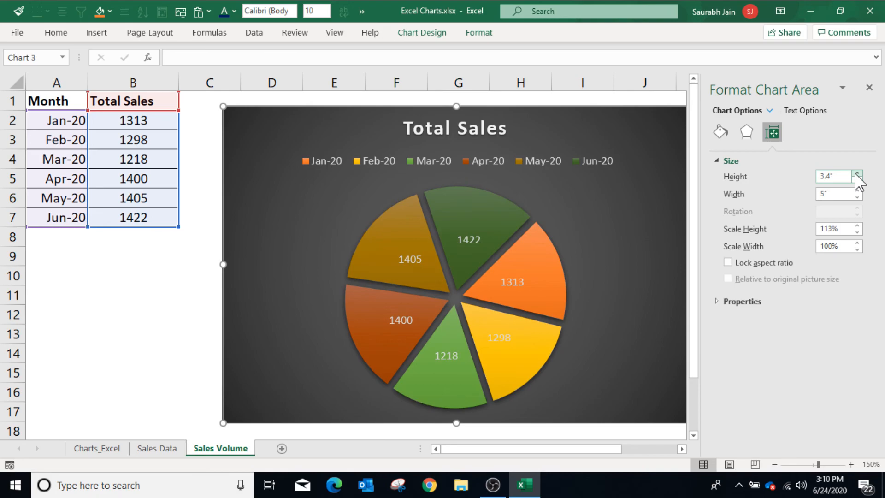
Reduce the width of the Total Sales chart area to 4.3 inches
{"action": "left_click", "coordinate": [857, 197]}
{"action": "left_click", "coordinate": [857, 198]}
{"action": "left_click", "coordinate": [857, 198]}
{"action": "left_click", "coordinate": [857, 198]}
{"action": "left_click", "coordinate": [857, 198]}
{"action": "left_click", "coordinate": [857, 197]}
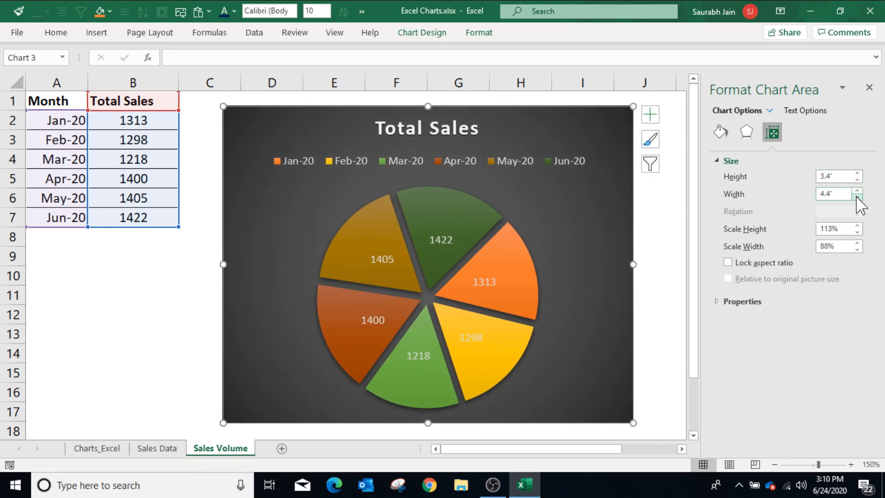
{"action": "left_click", "coordinate": [857, 197]}
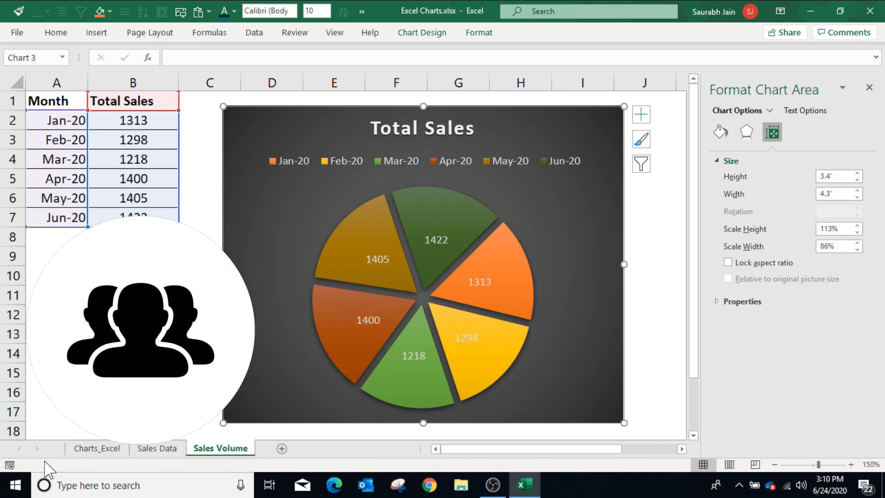
Switch to the Charts_Excel sheet to view its charts
{"action": "left_click", "coordinate": [83, 453]}
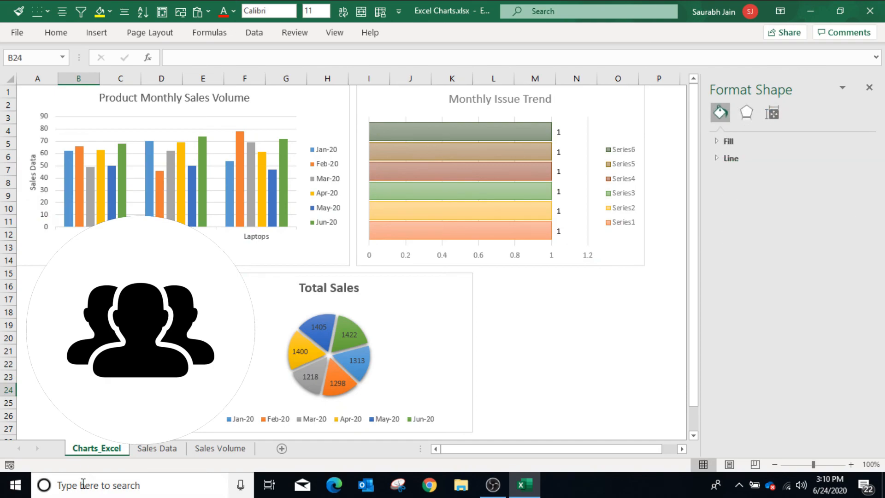